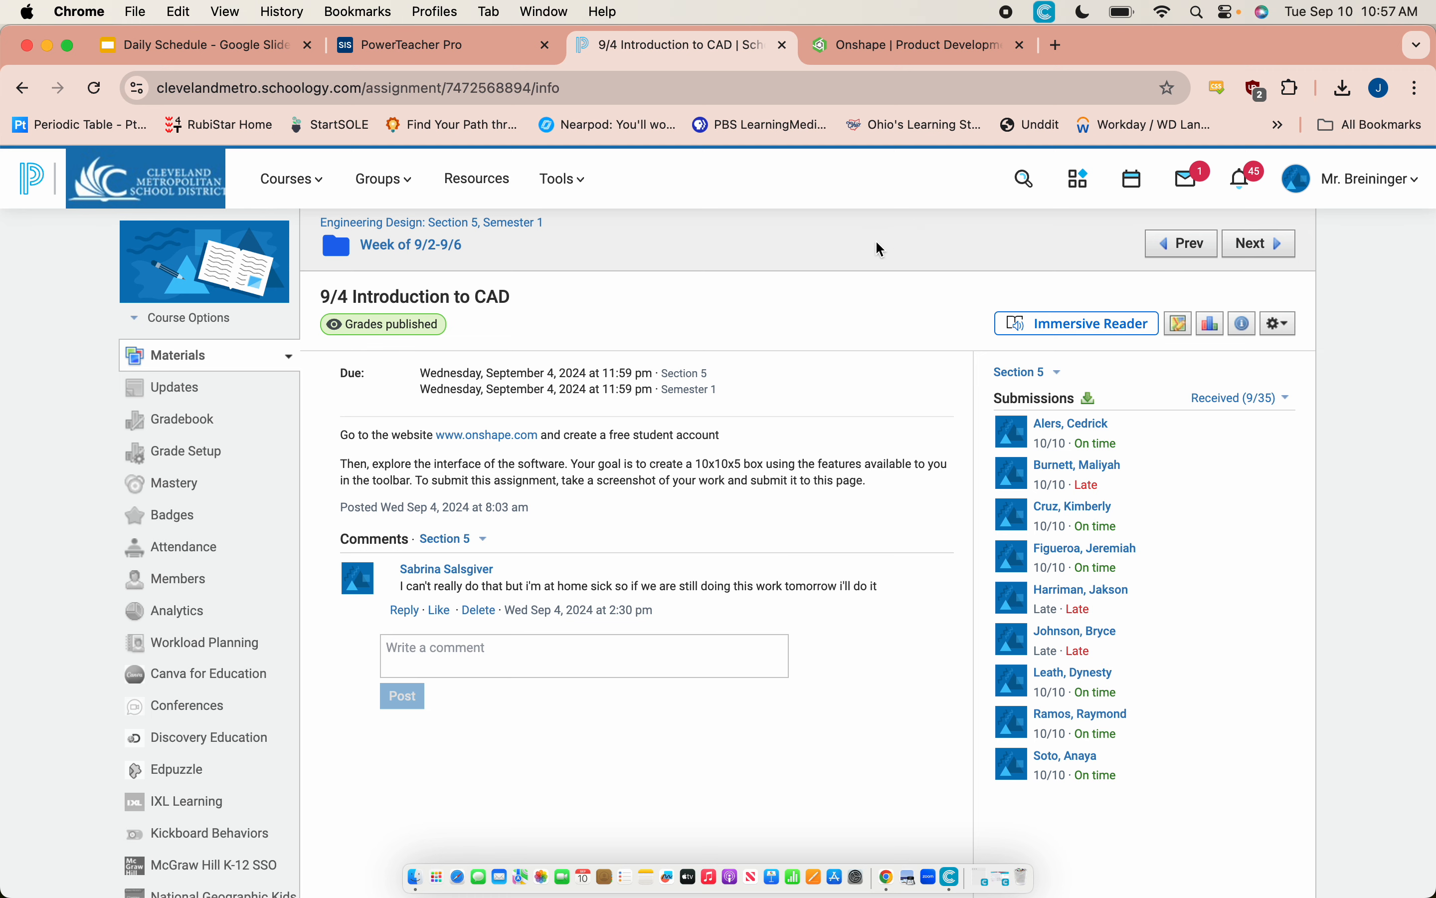
# Switch to the Onshape website and sign in to the existing account with the saved credentials
pyautogui.click(906, 54)
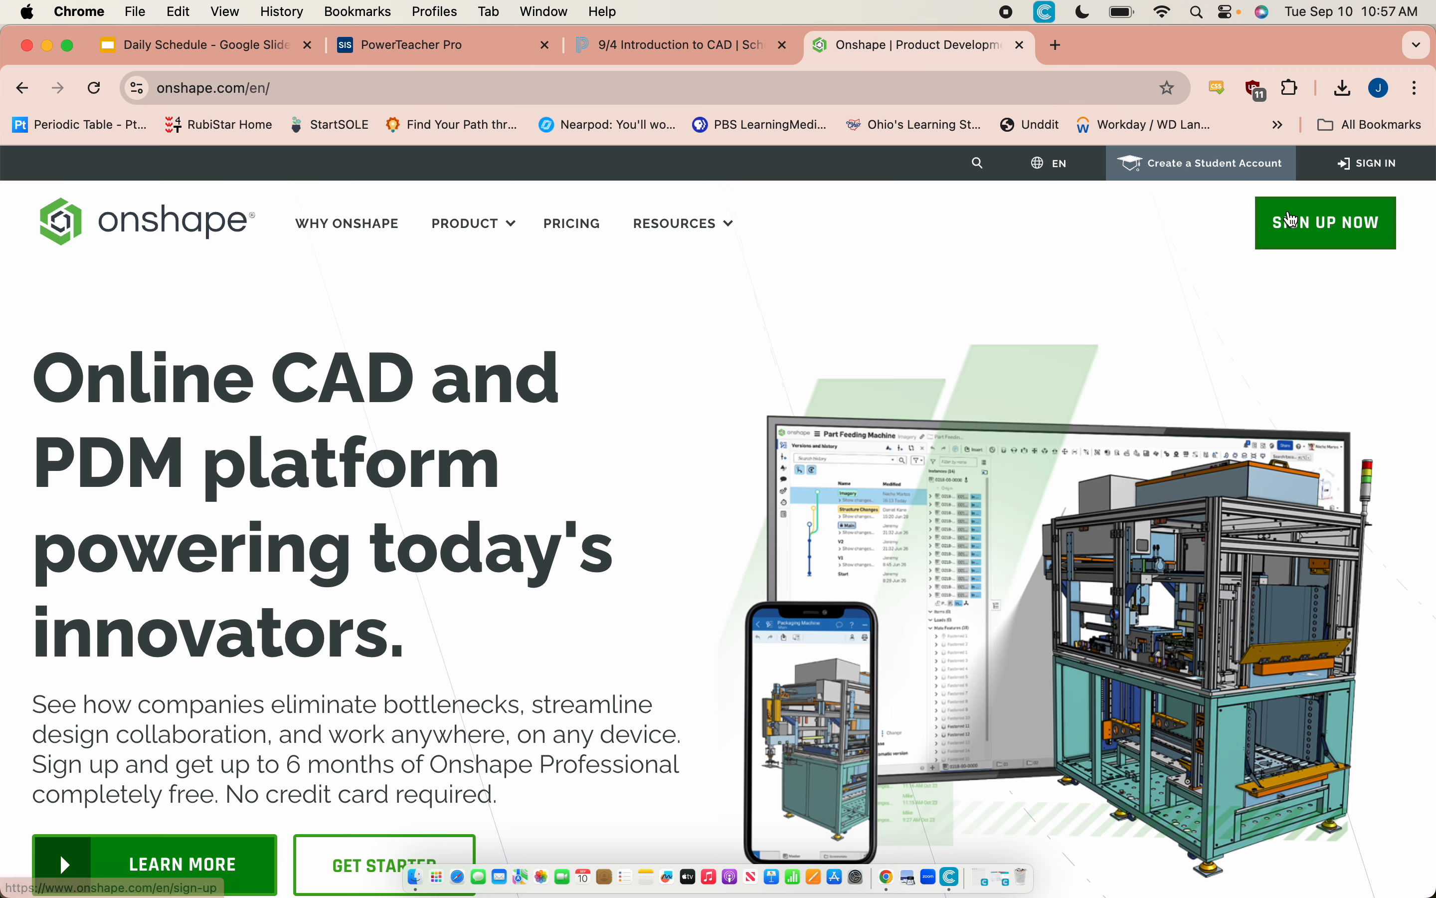
pyautogui.click(1374, 166)
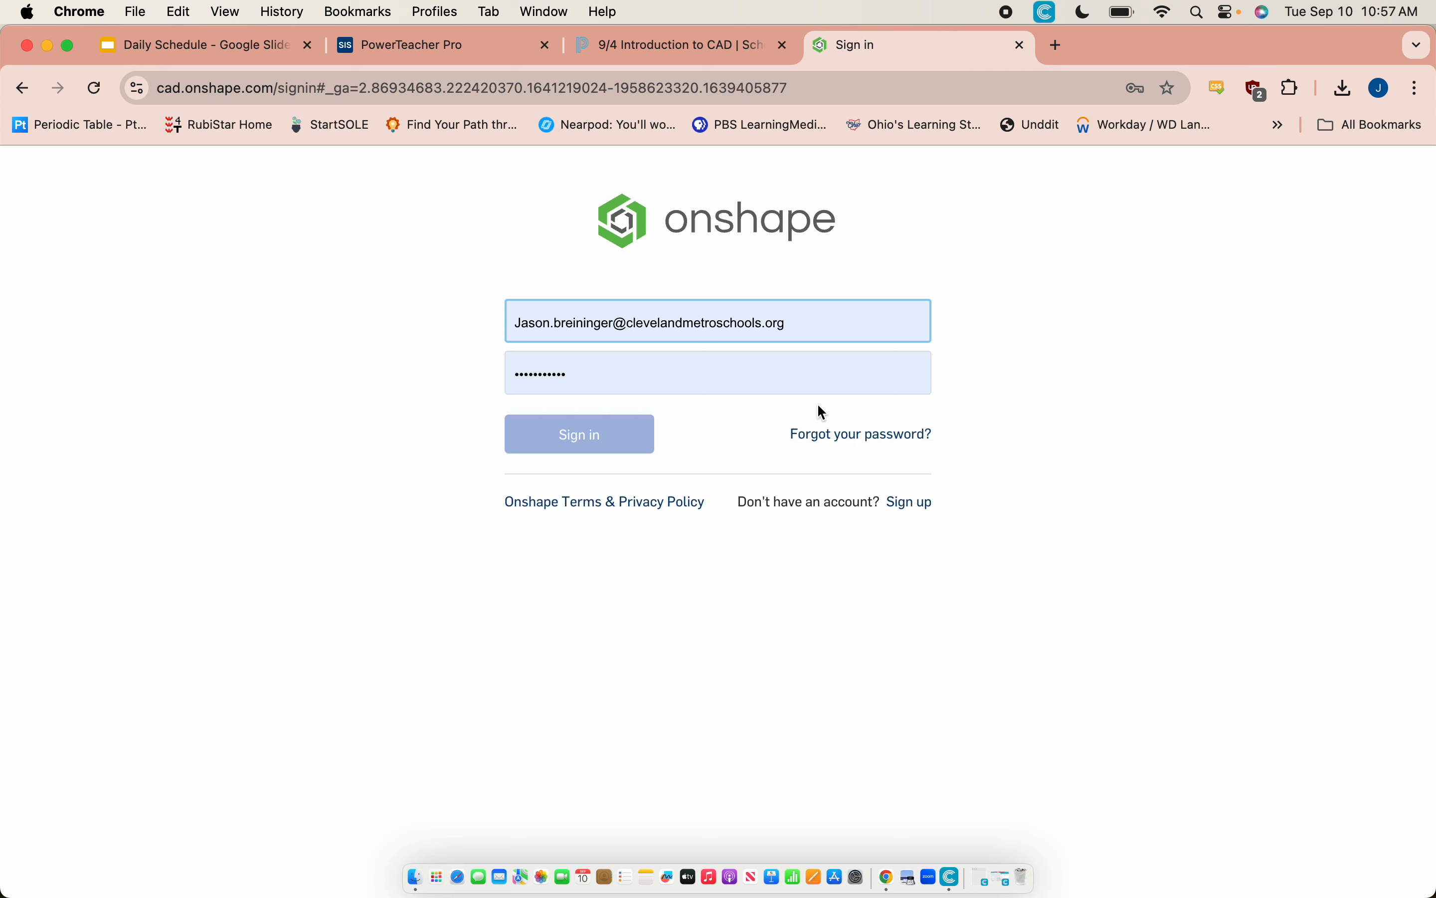
pyautogui.click(634, 444)
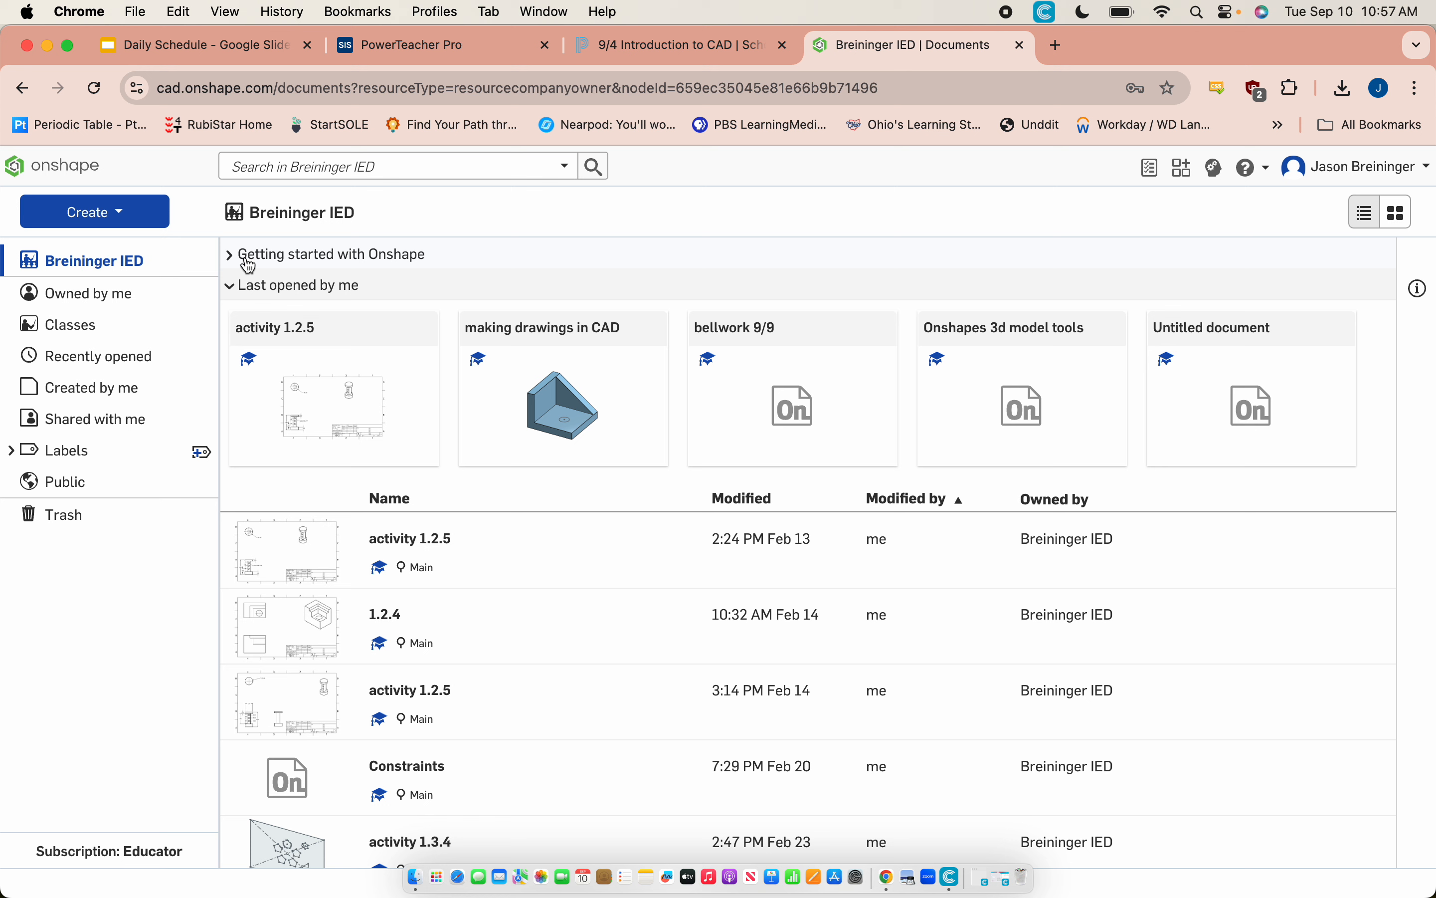
# Create a new document named "Introduction to CAD"
pyautogui.click(150, 223)
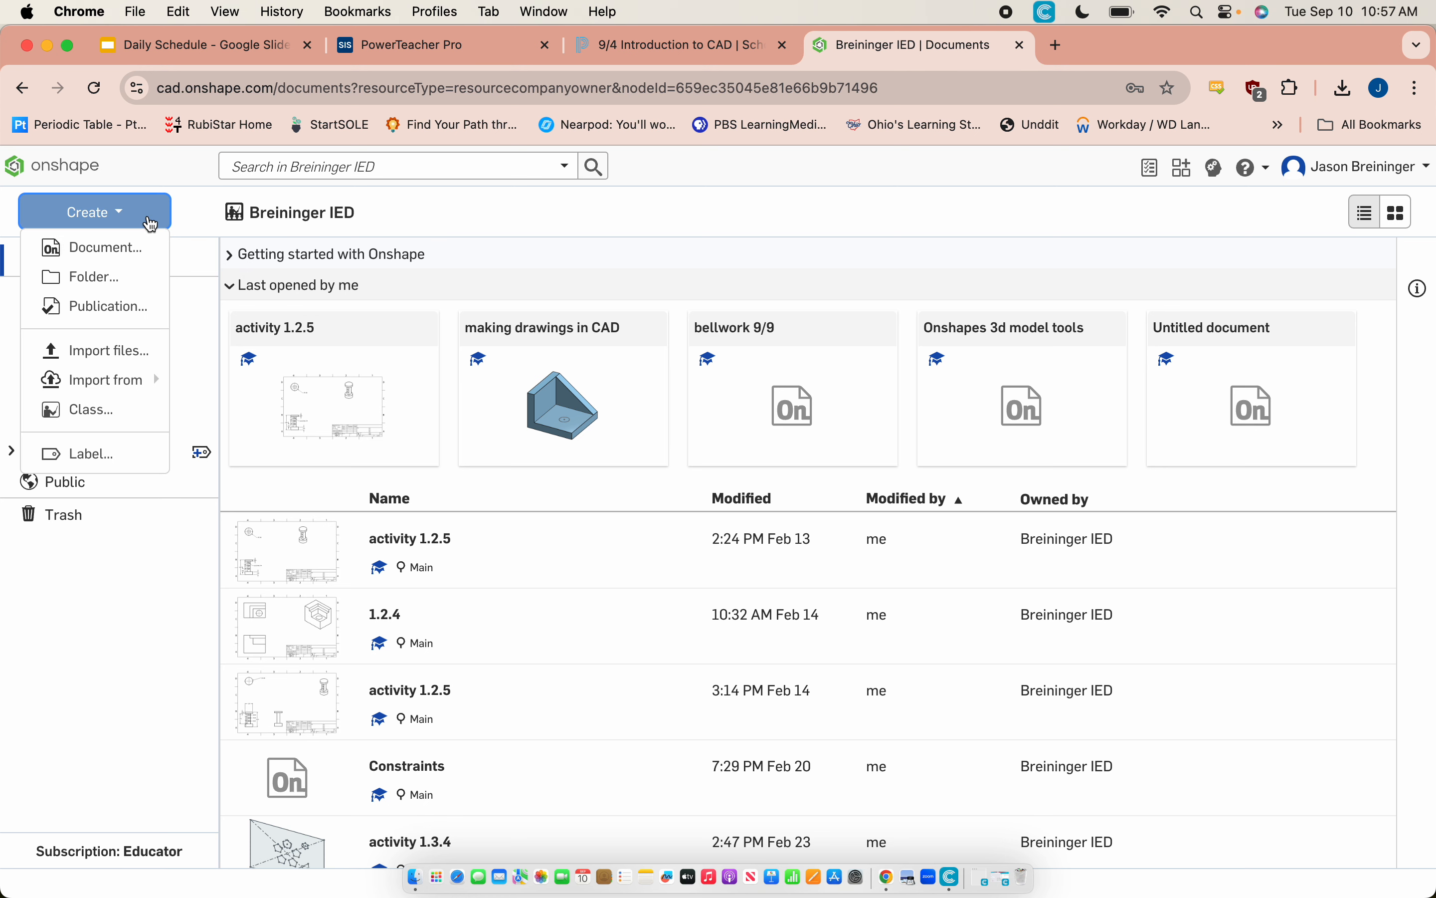
pyautogui.click(124, 252)
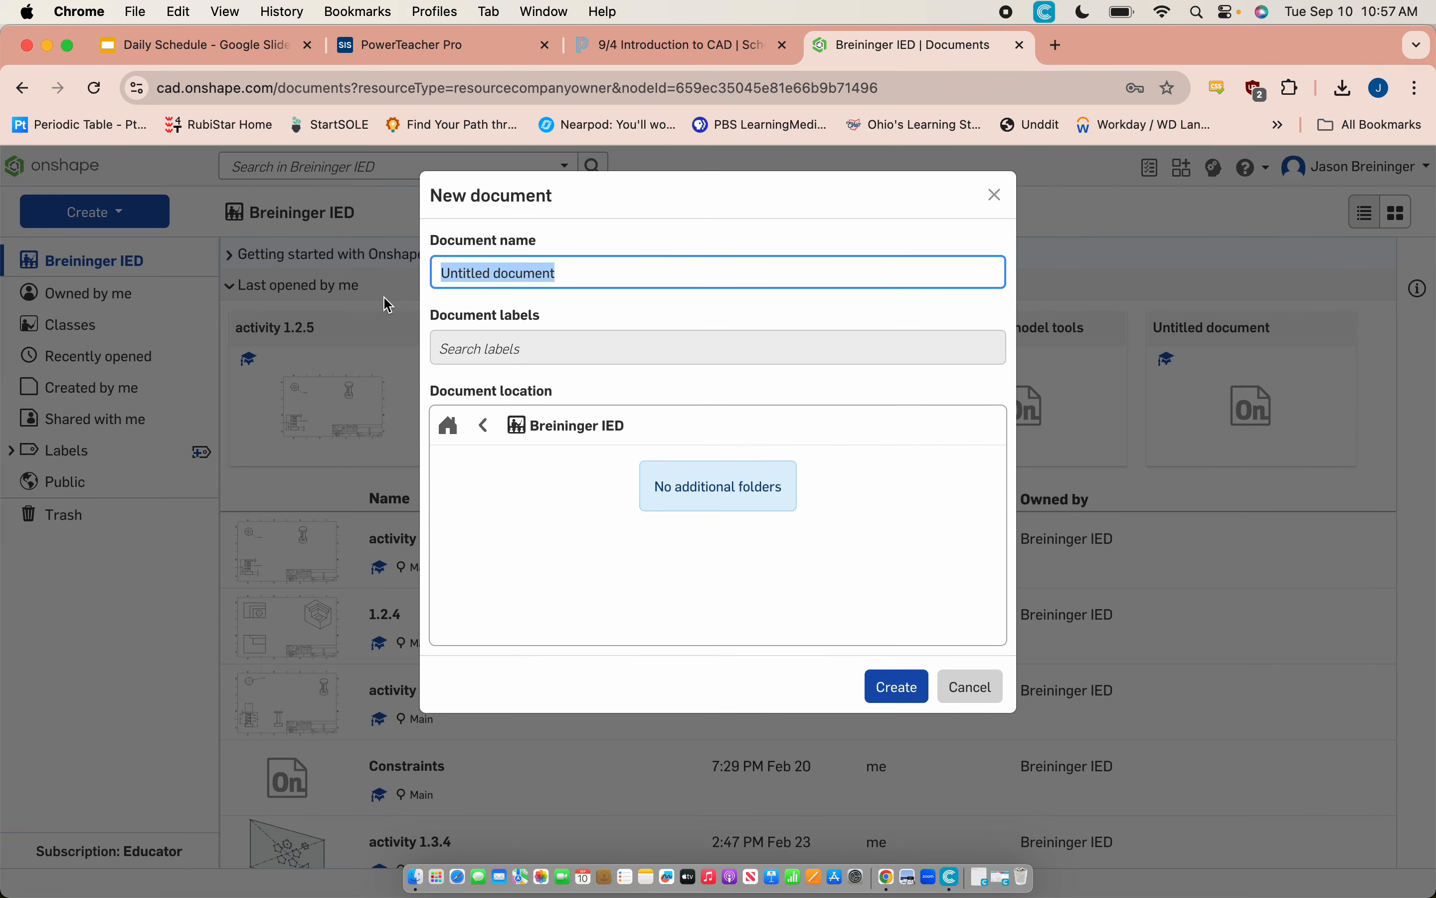
pyautogui.write('Introduct')
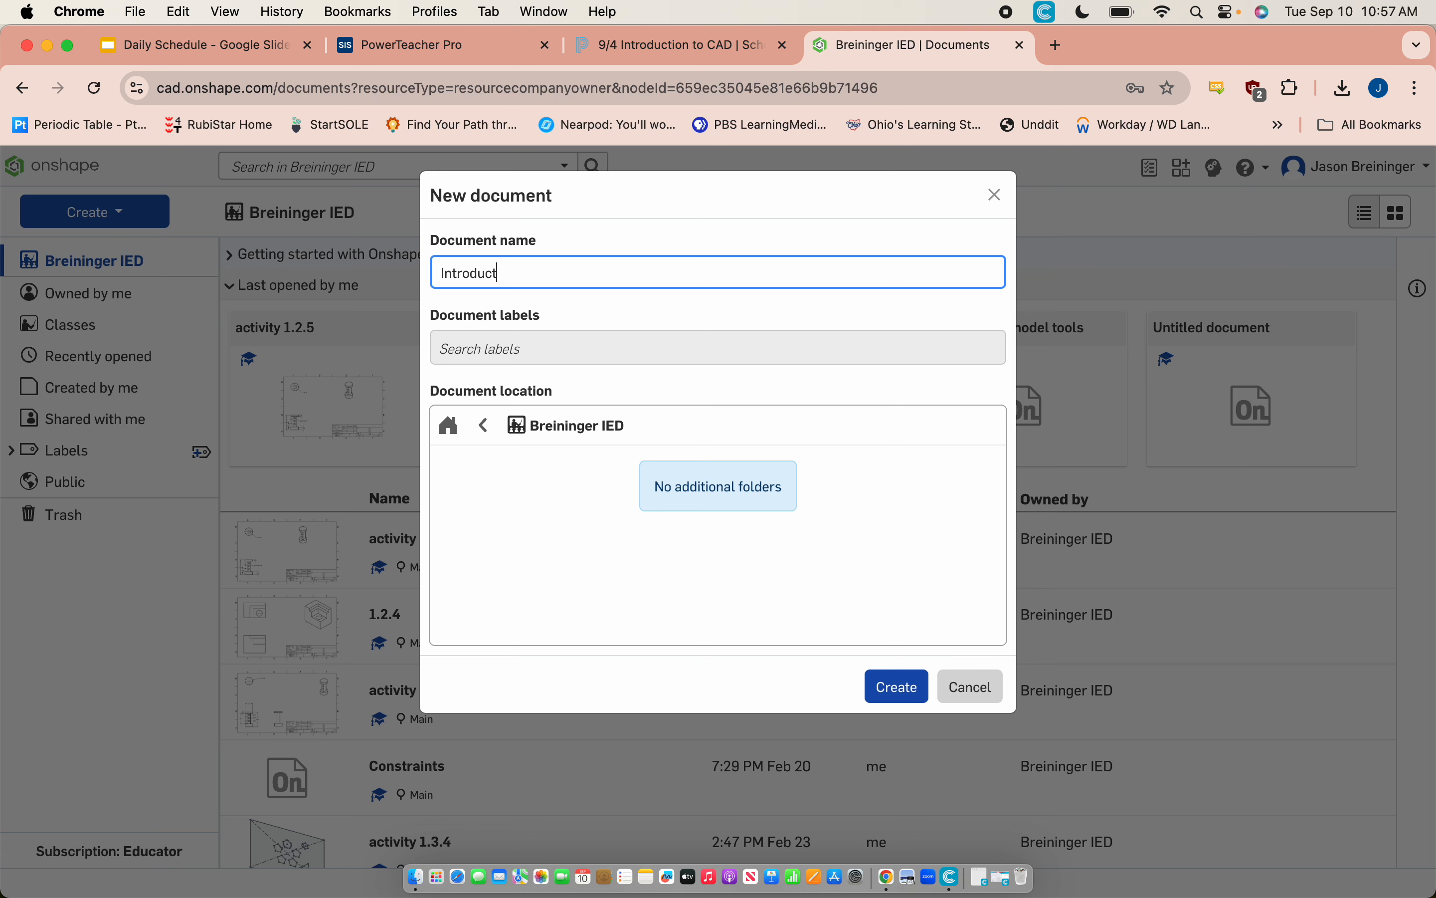
pyautogui.write('ion to CAD')
pyautogui.press('Return')
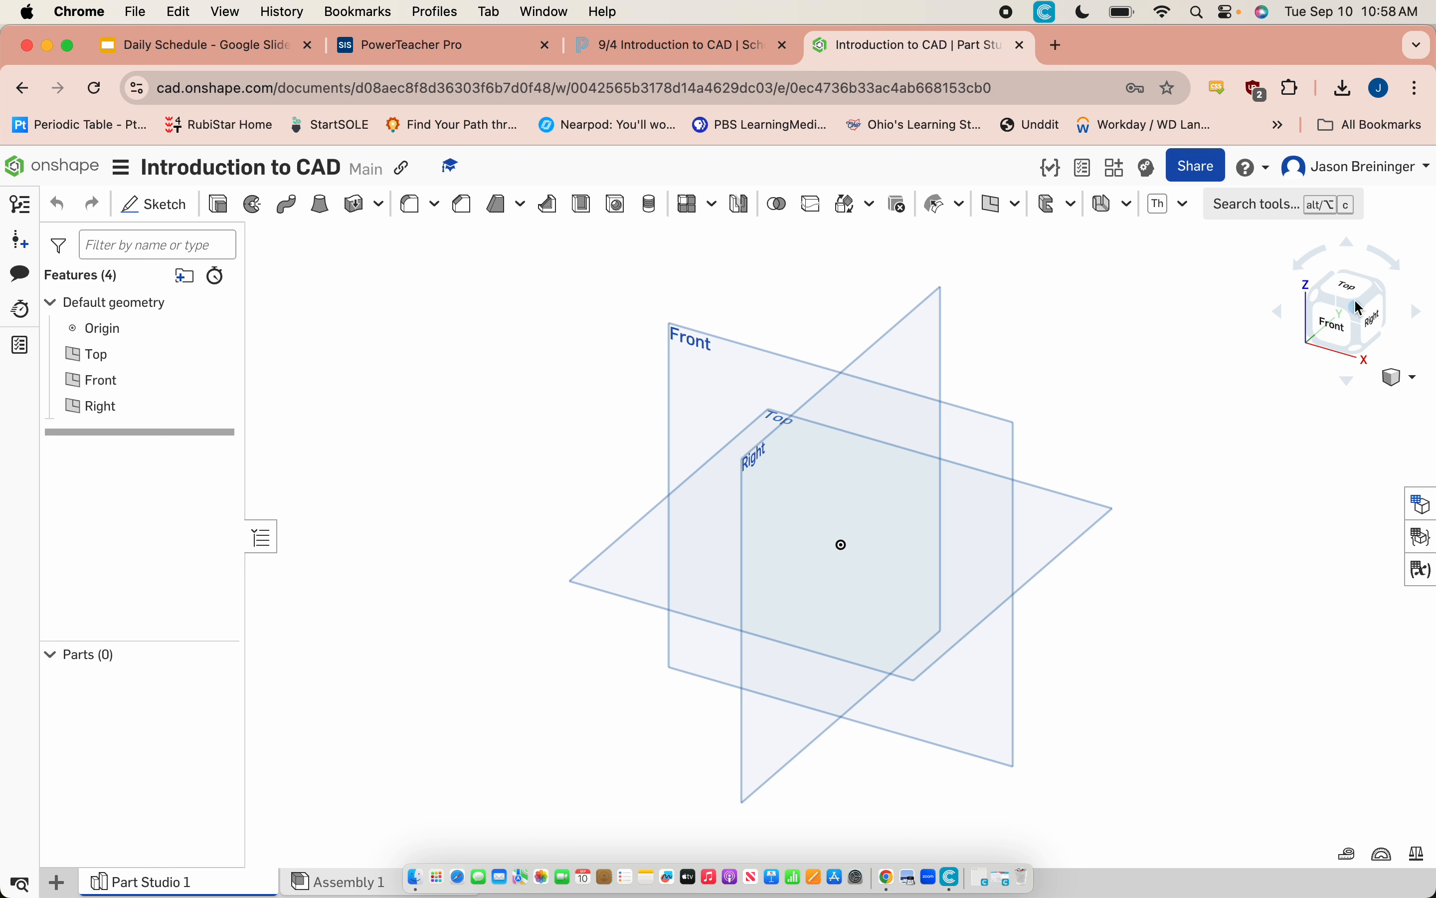
pyautogui.moveTo(1159, 383)
pyautogui.mouseDown(button='right')
pyautogui.moveTo(1048, 397)
pyautogui.moveTo(1115, 400)
pyautogui.moveTo(1175, 371)
pyautogui.moveTo(1164, 397)
pyautogui.moveTo(1145, 388)
pyautogui.mouseUp(button='right')
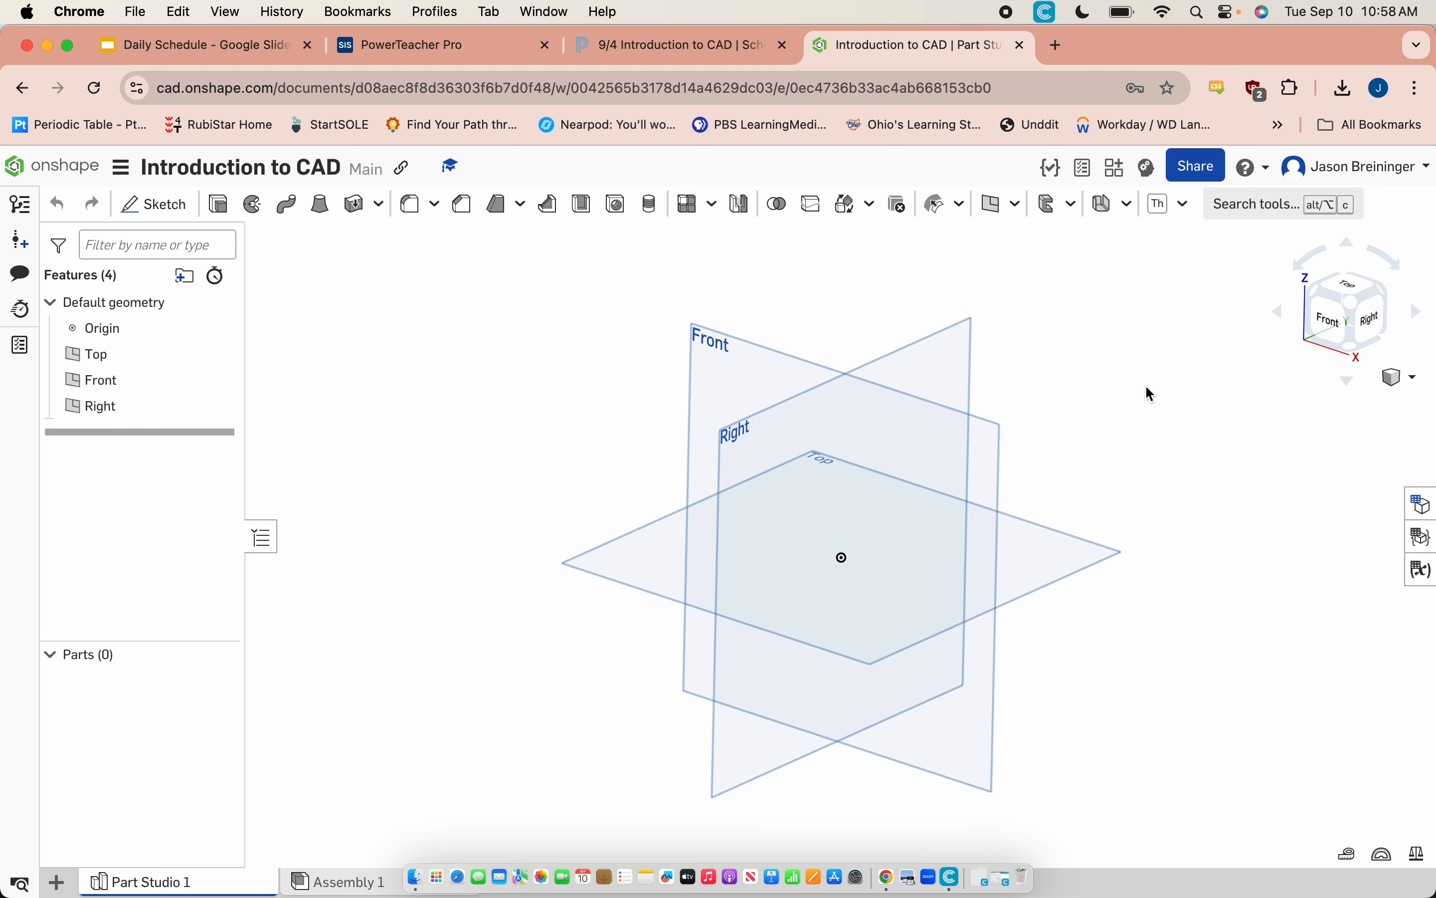
pyautogui.click(1356, 304)
pyautogui.click(1354, 292)
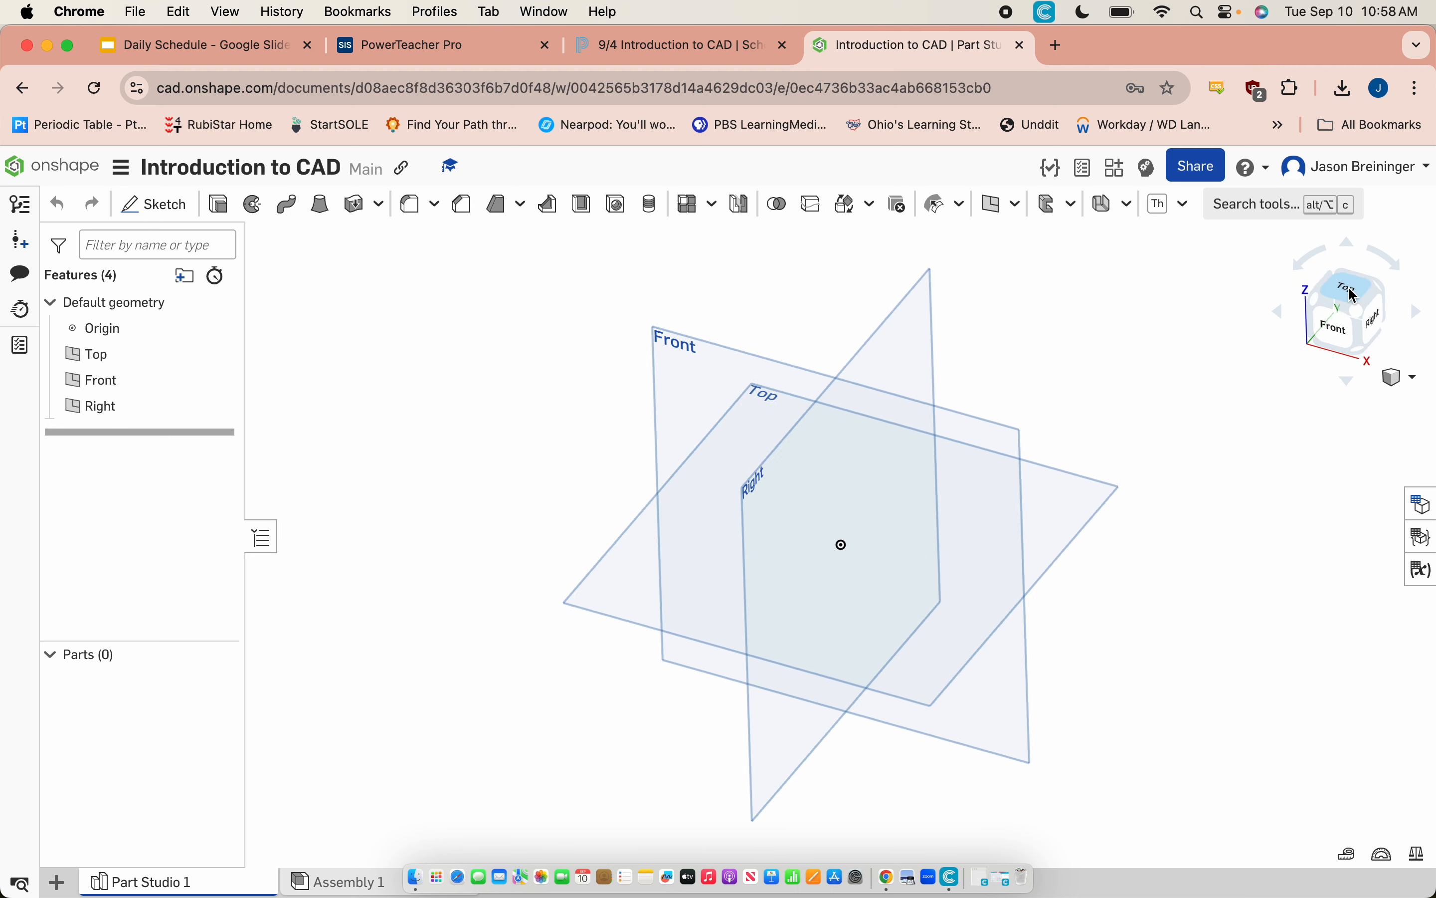
pyautogui.click(1353, 328)
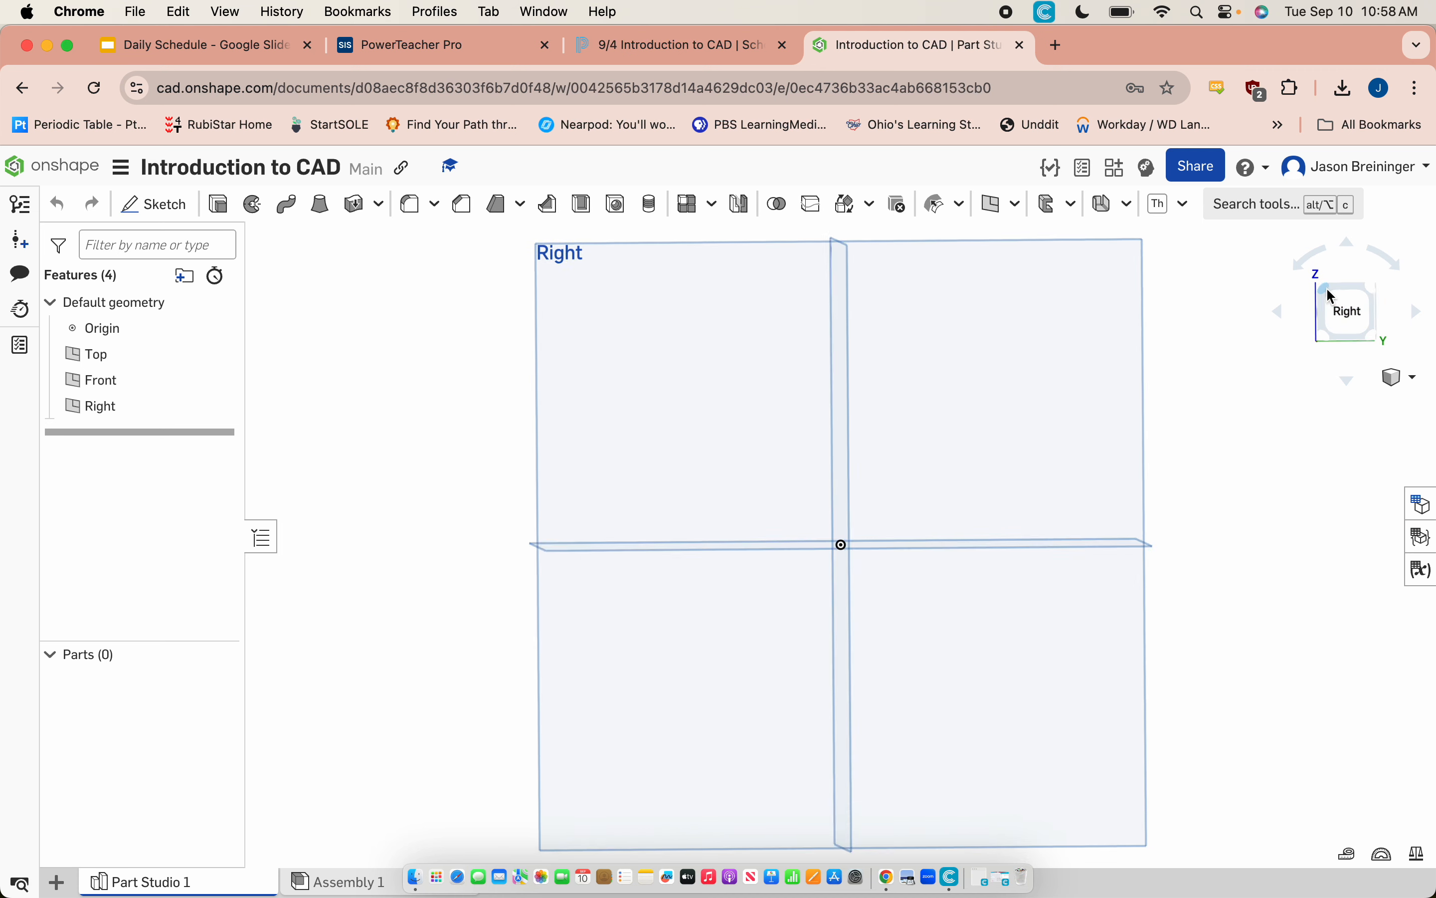
pyautogui.click(1327, 287)
pyautogui.click(1373, 293)
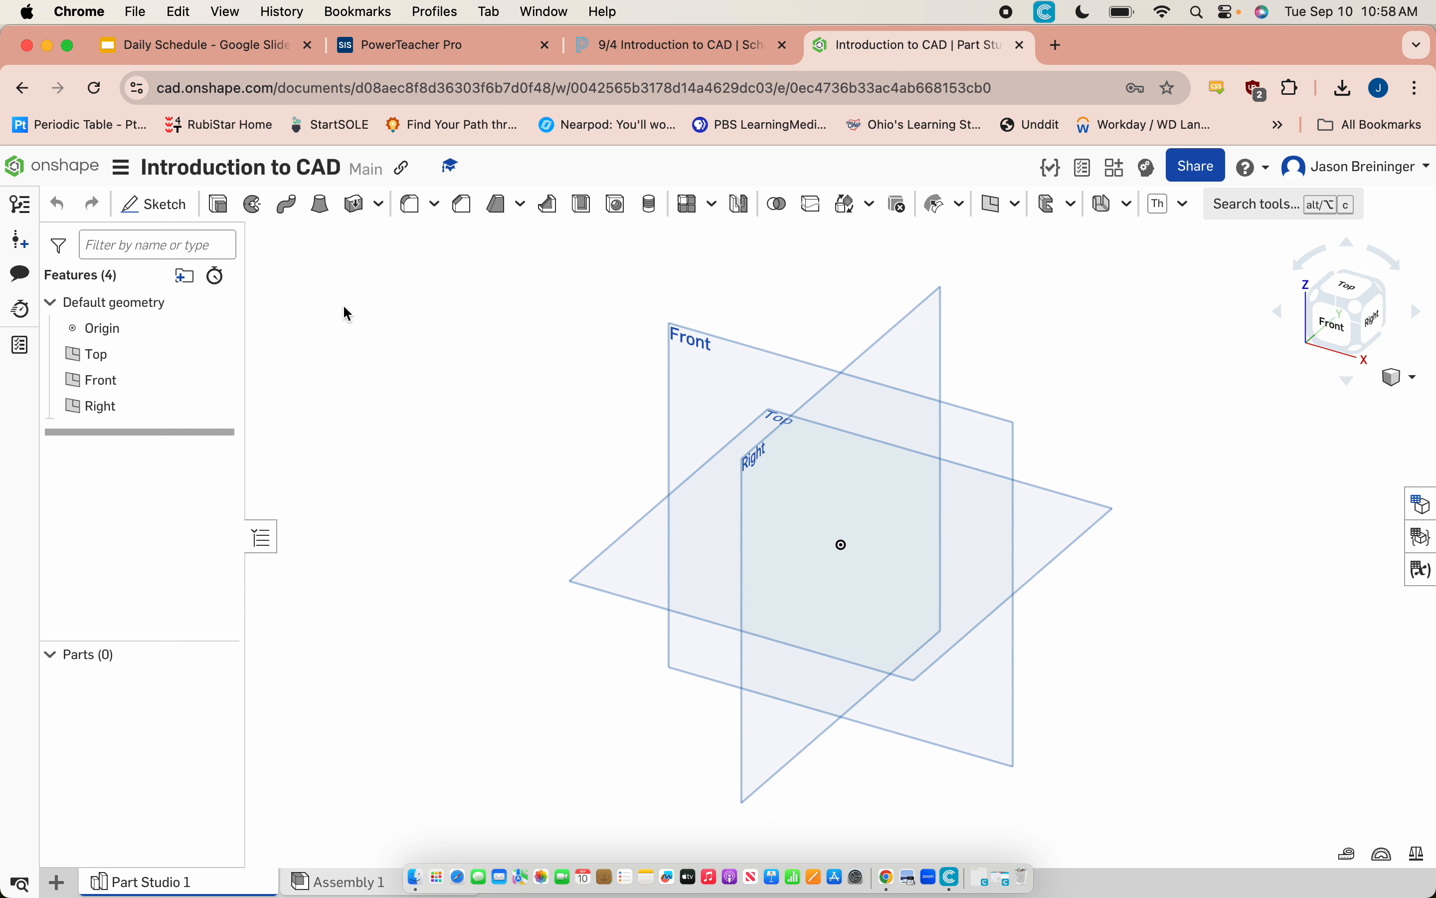
# Start a new sketch on the Front plane and view it normal to the sketch plane
pyautogui.click(173, 216)
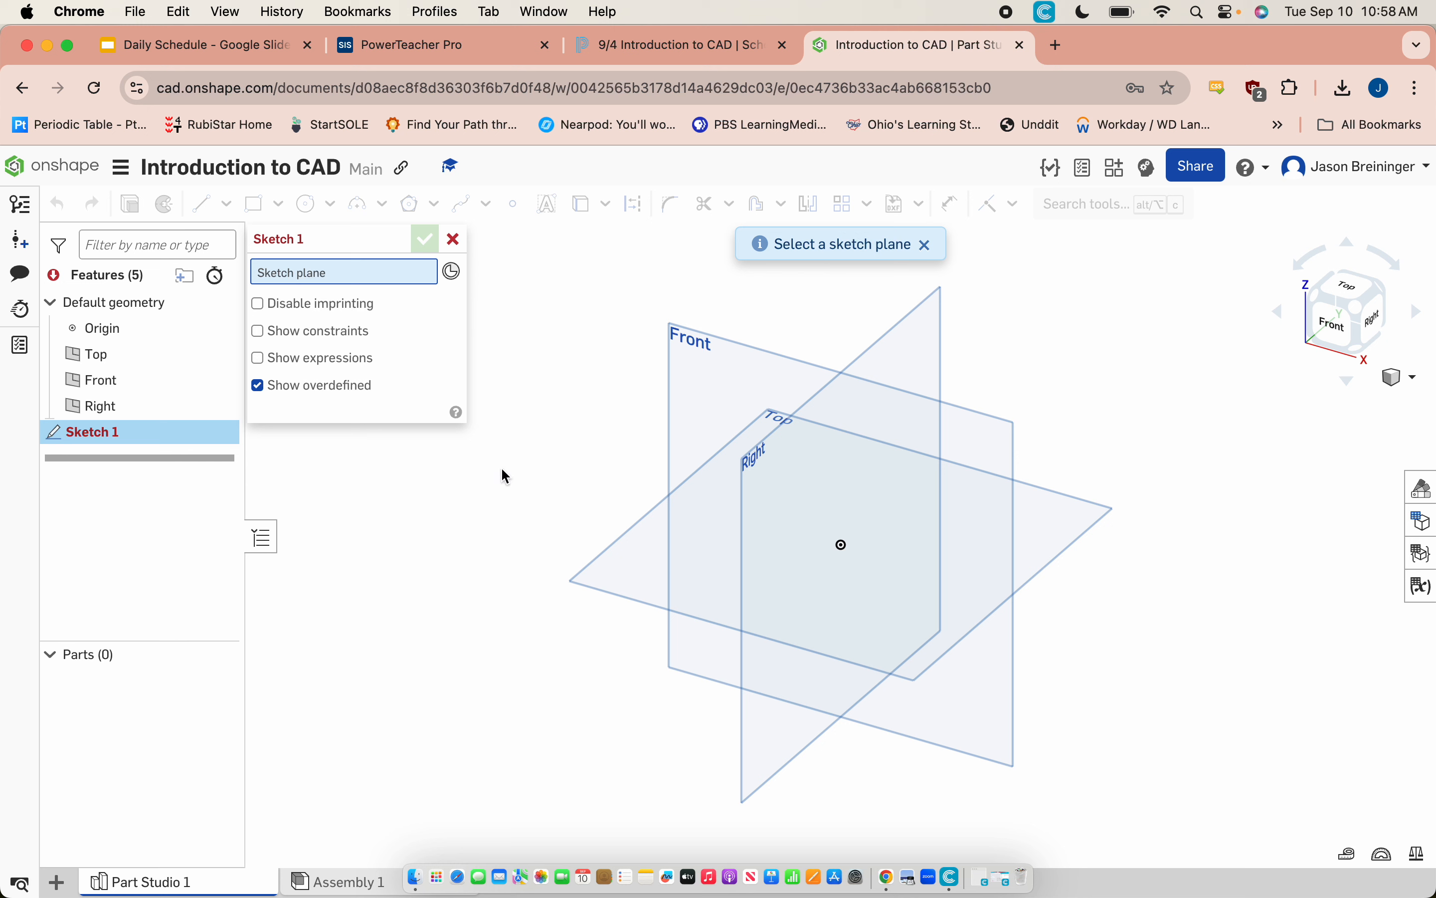
pyautogui.click(717, 386)
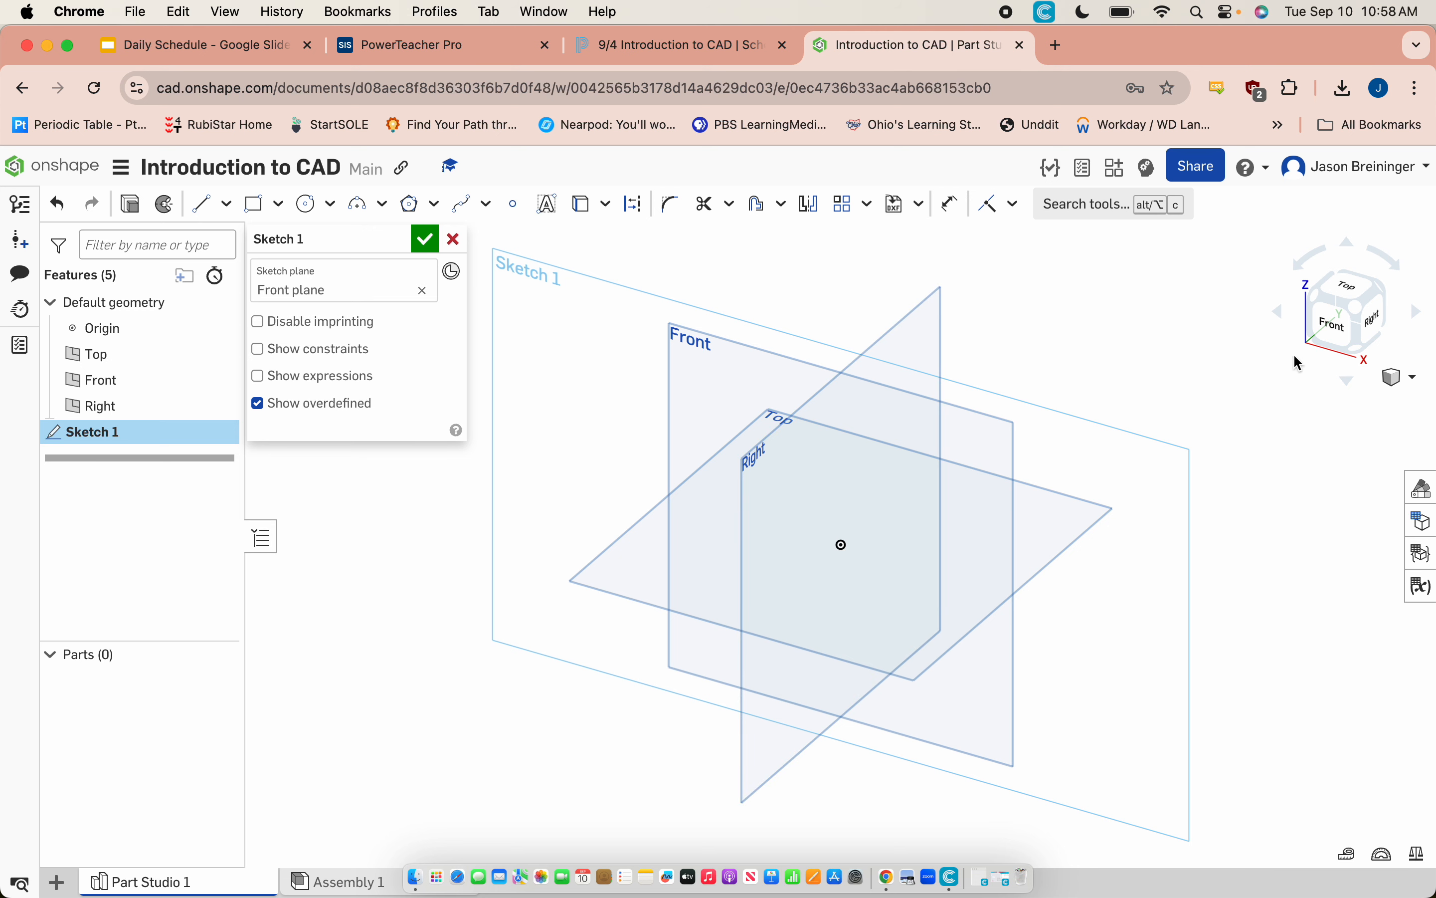
pyautogui.click(1334, 334)
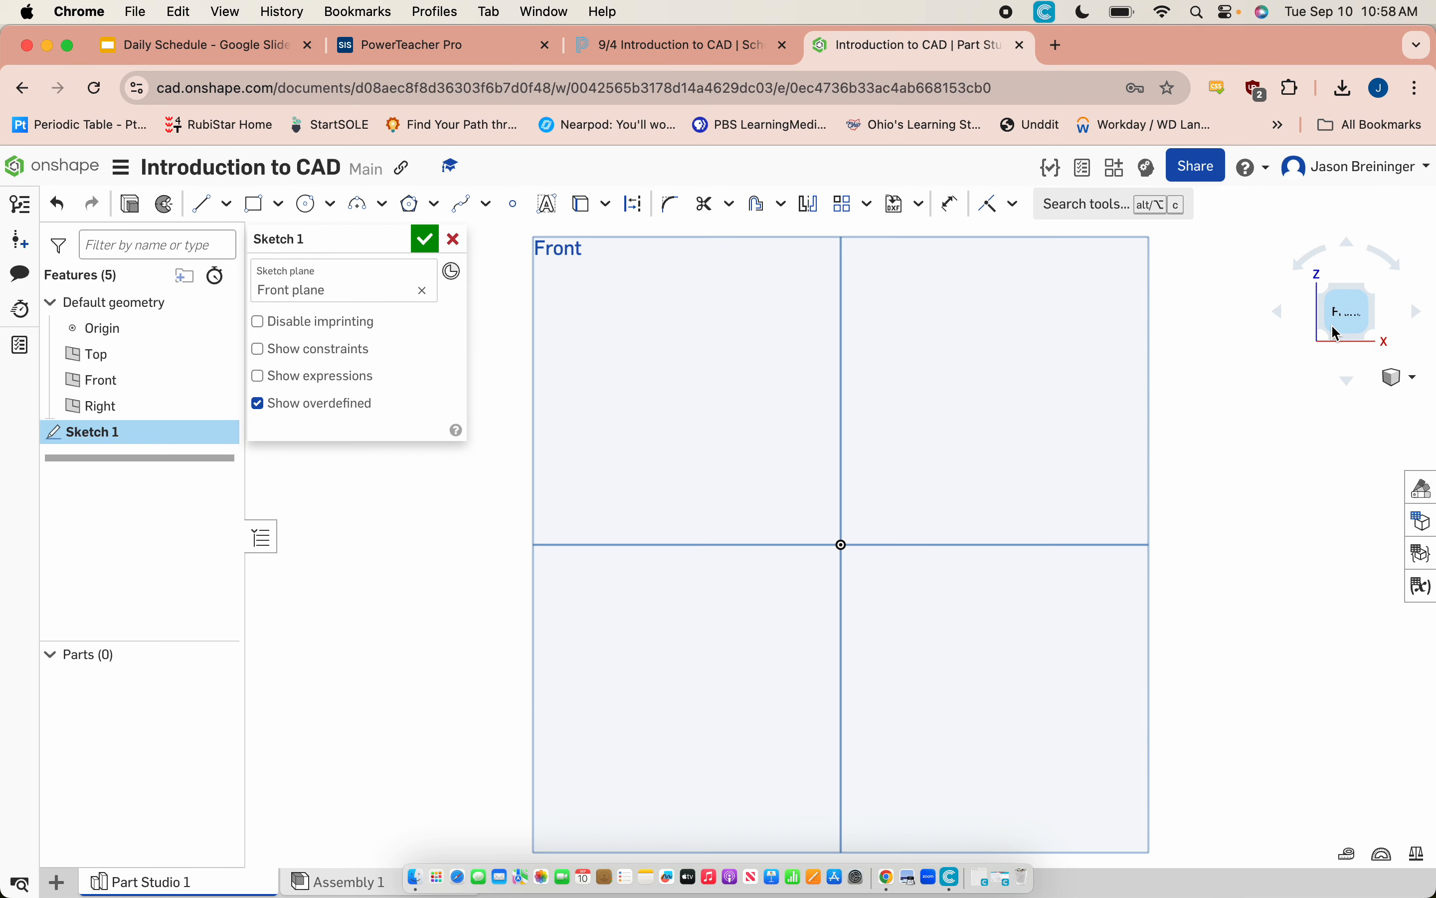
pyautogui.click(1374, 291)
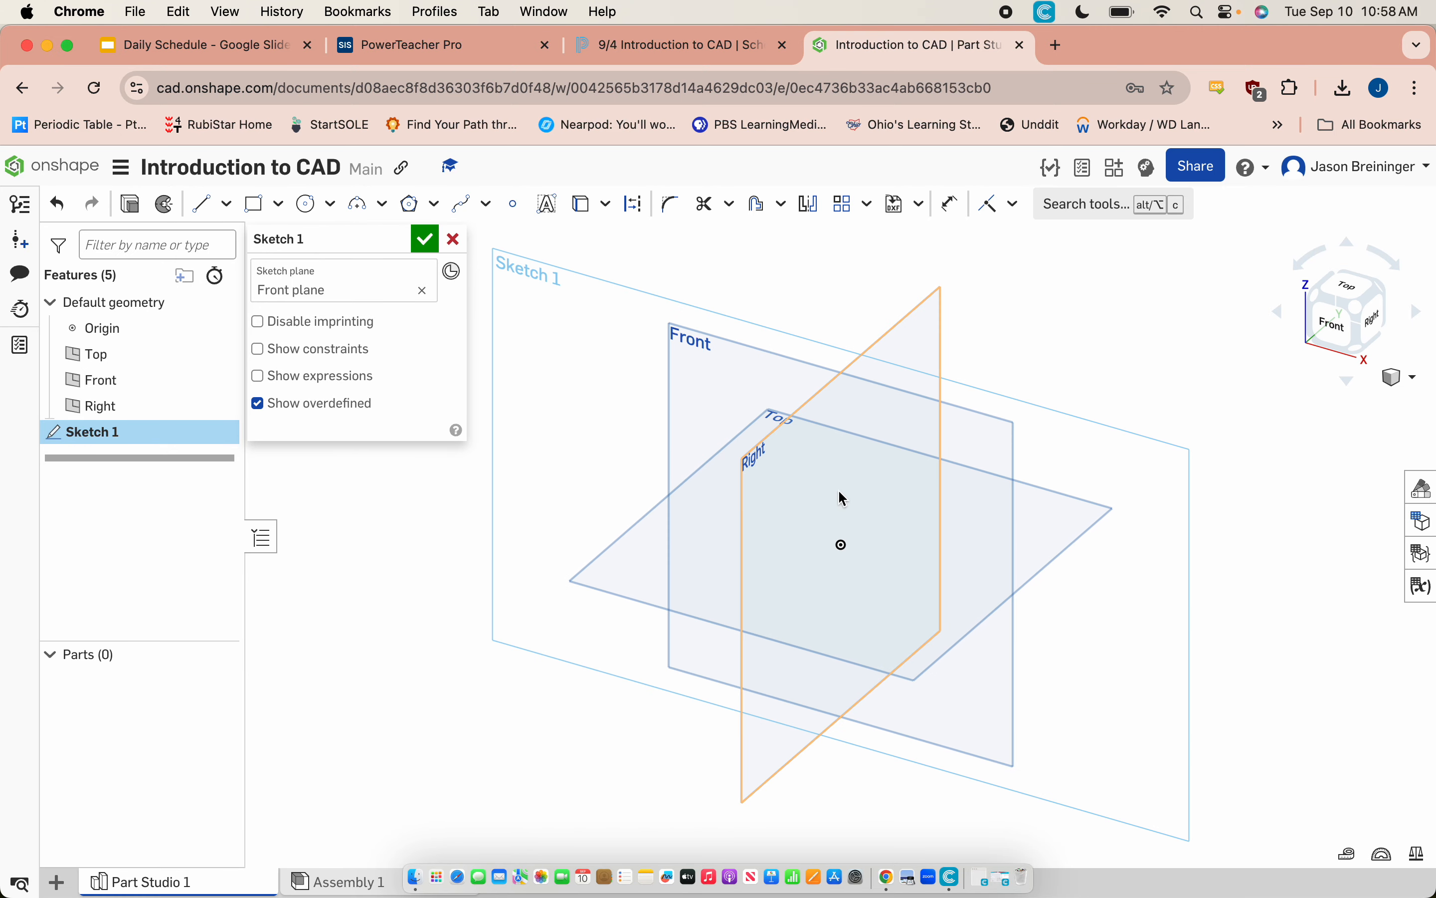
pyautogui.rightClick(738, 407)
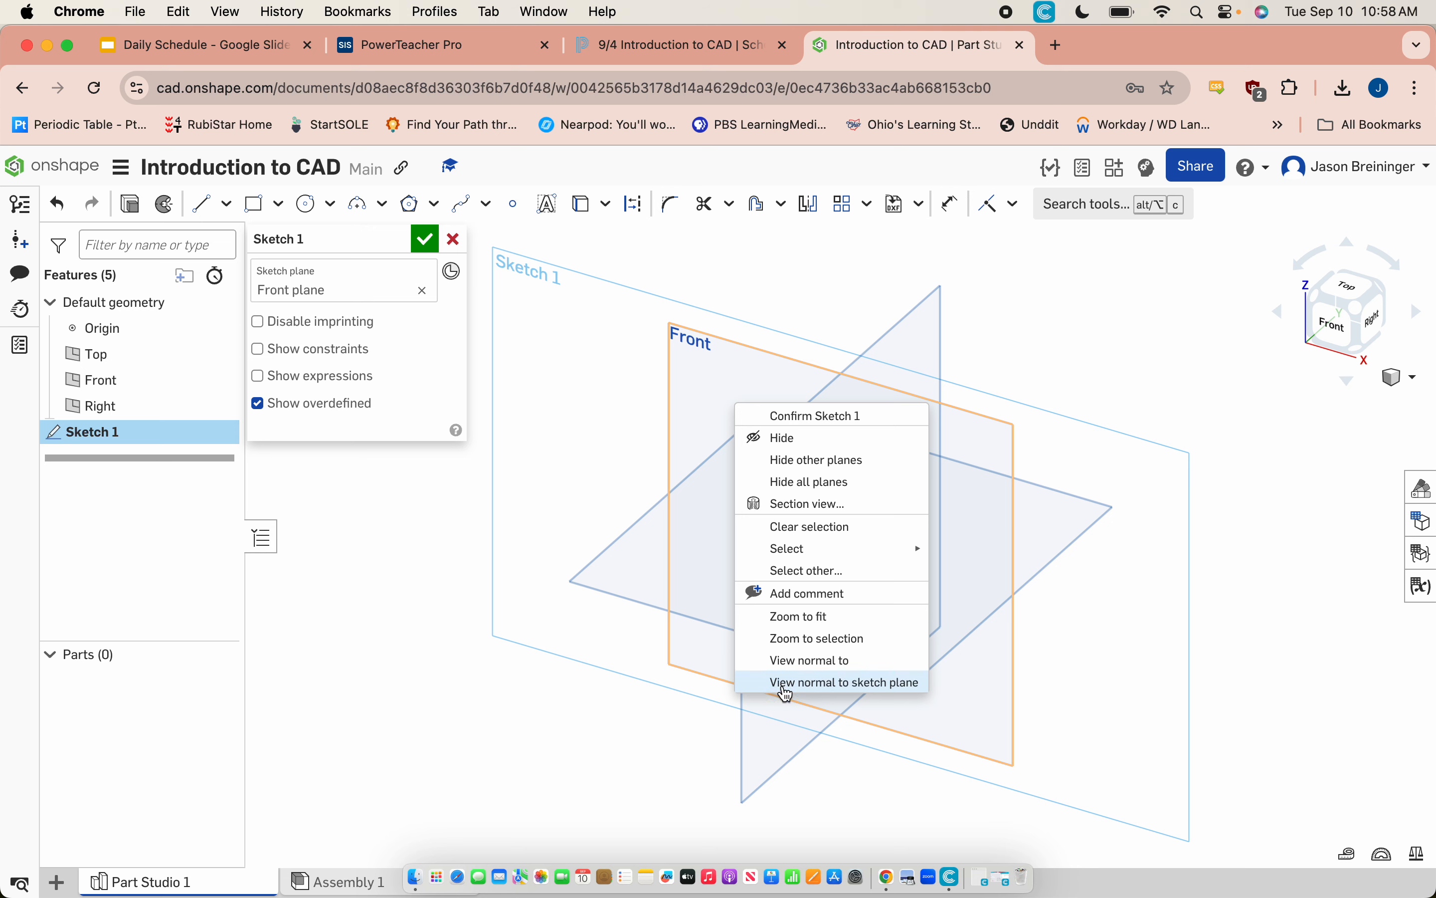
pyautogui.click(866, 683)
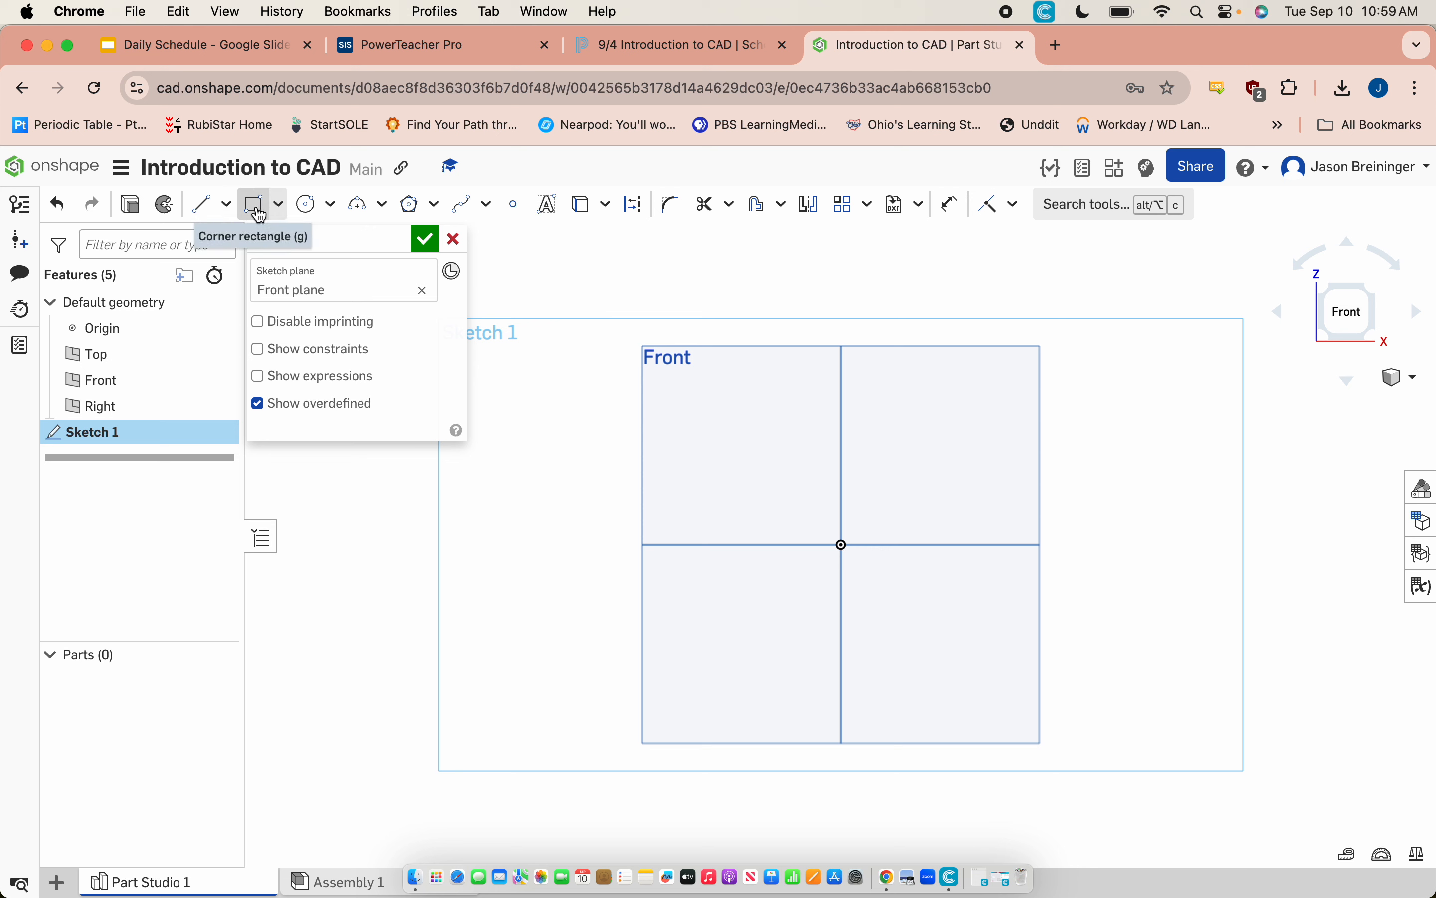
# Draw a corner rectangle about 10.5 cm wide and 9.1 cm high around the origin on the Front plane
pyautogui.click(277, 209)
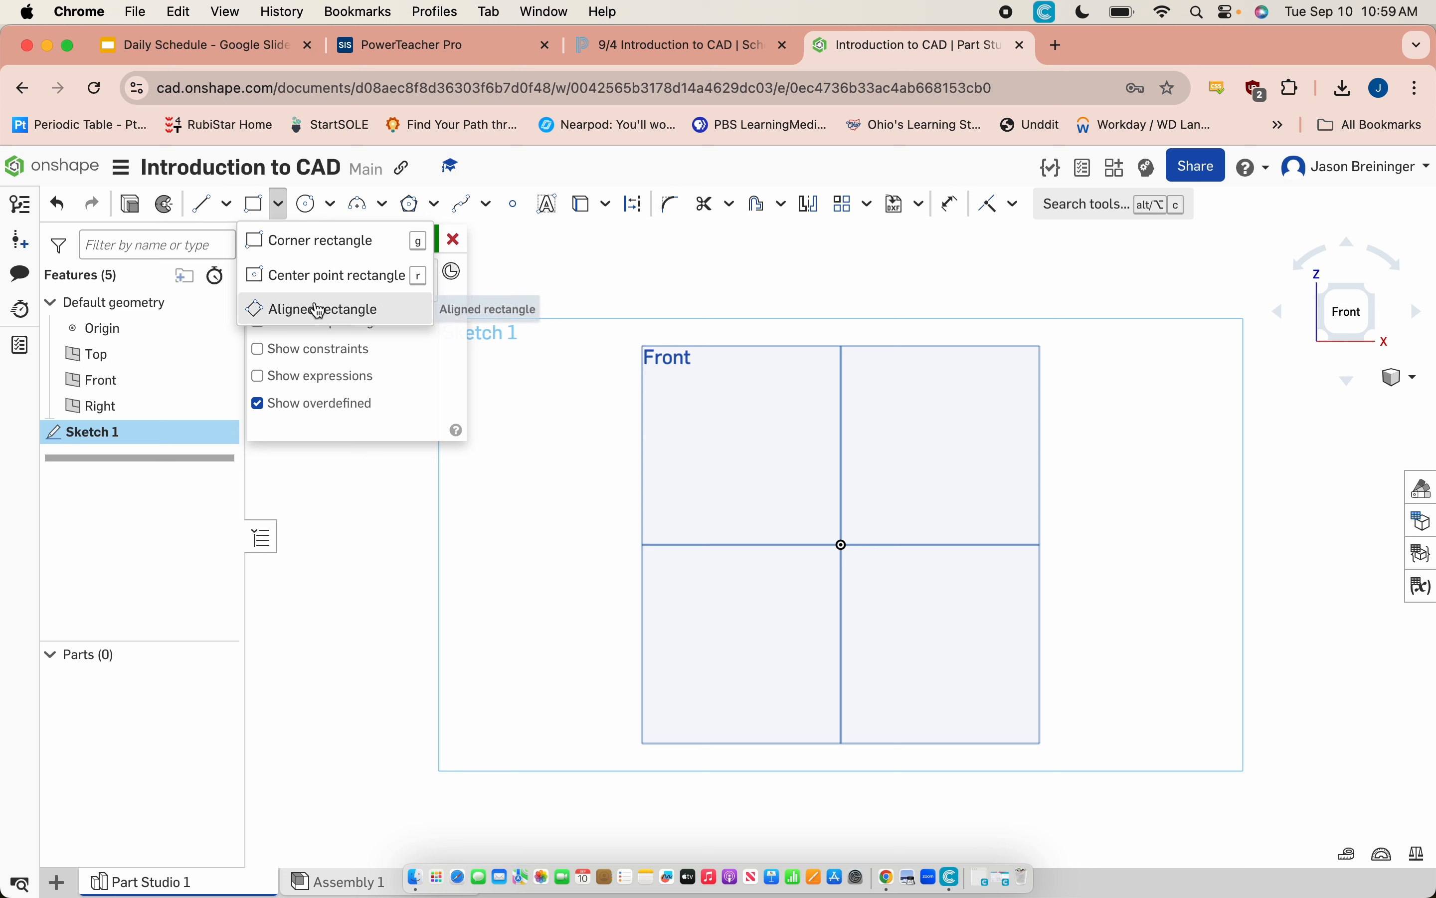
pyautogui.click(322, 244)
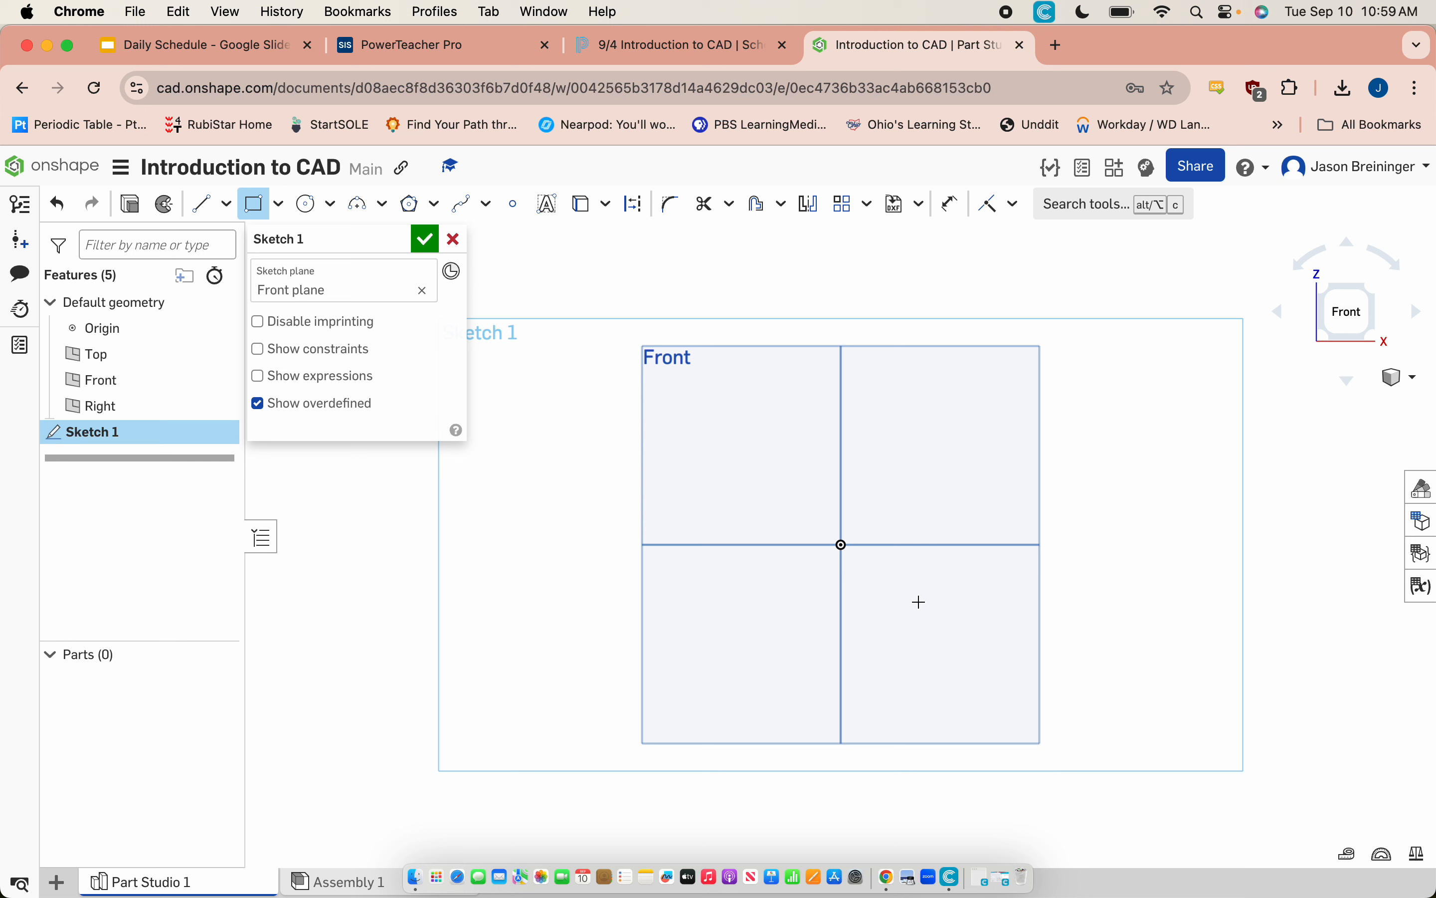
pyautogui.click(958, 656)
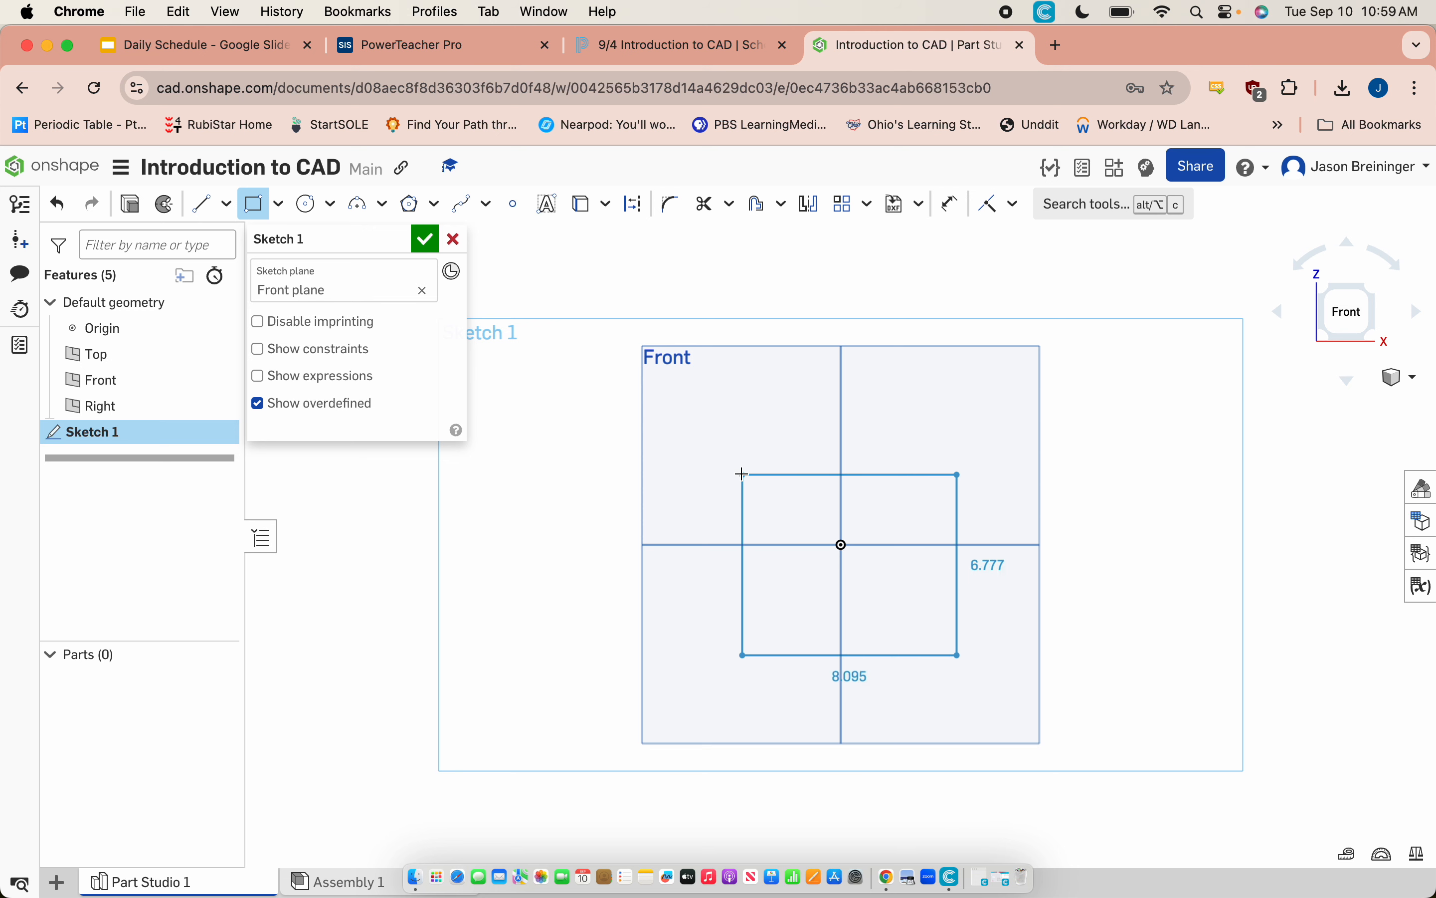
pyautogui.click(681, 417)
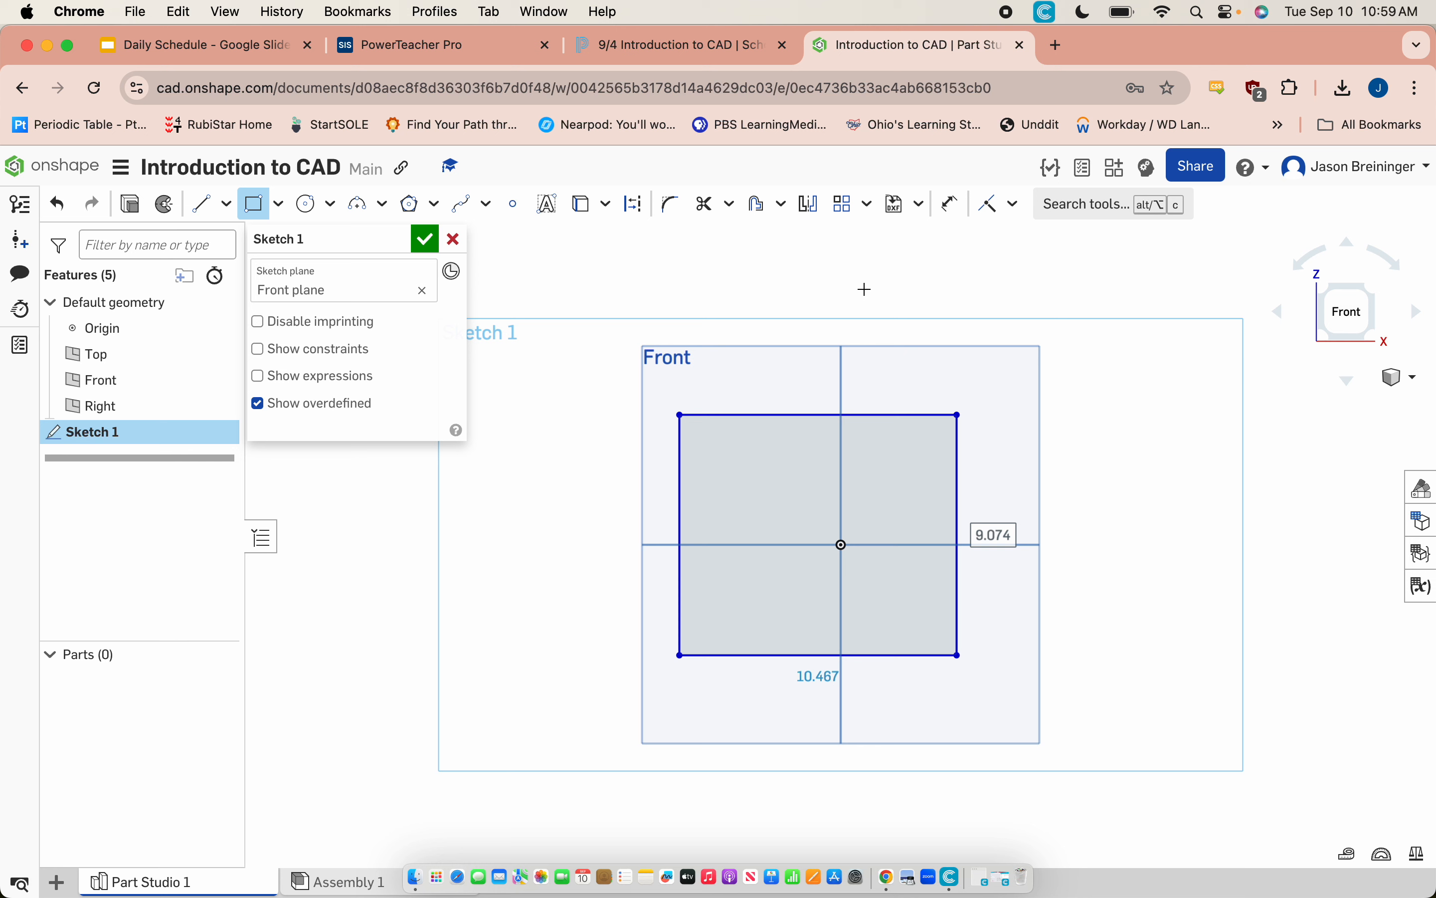
pyautogui.press('Escape')
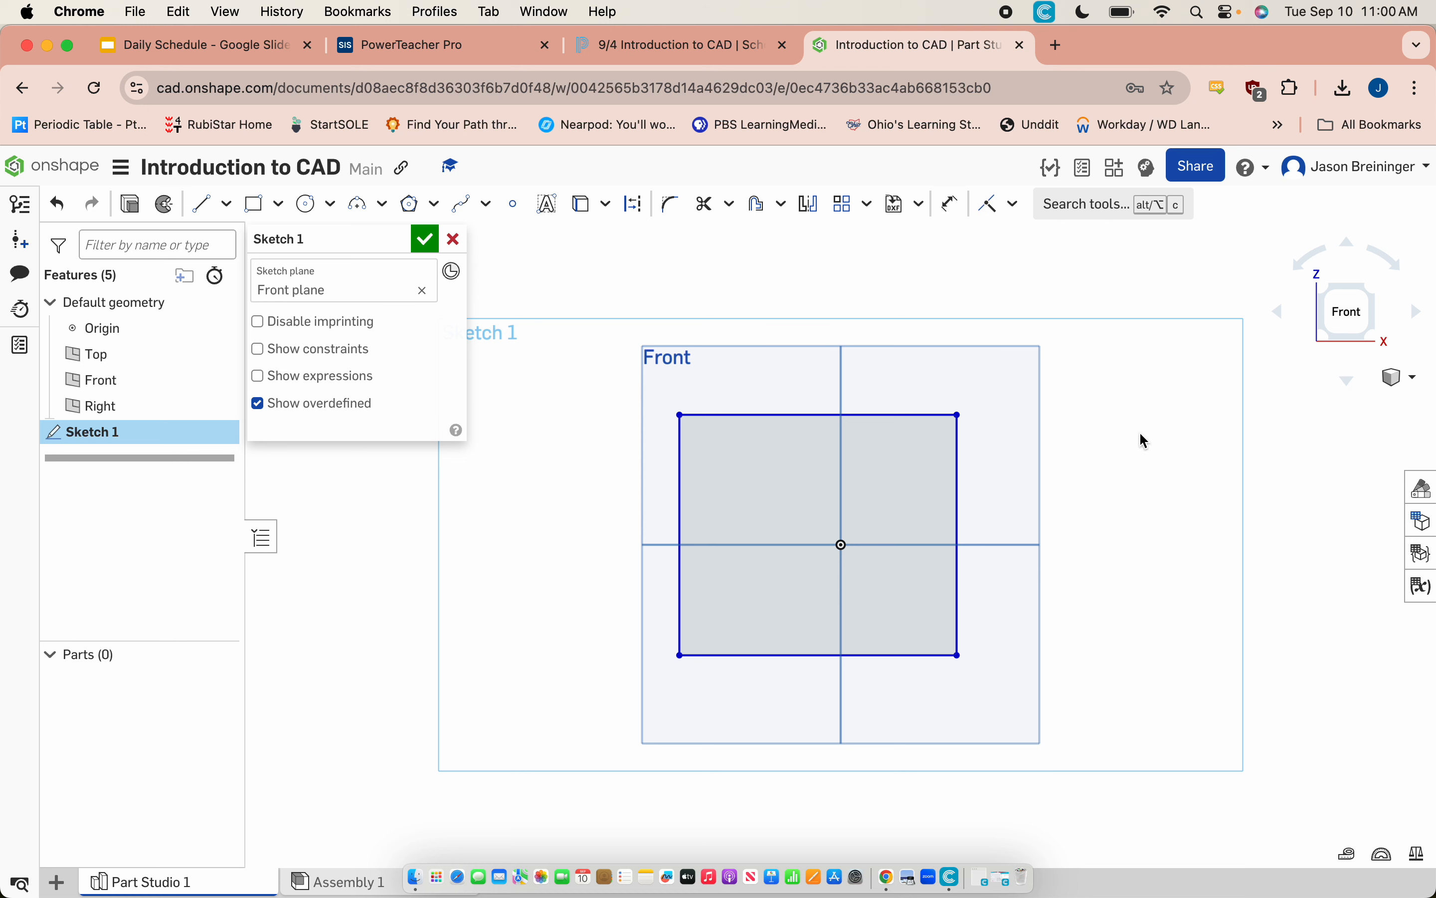
# Dimension the rectangle's vertical edge and set its height to 10 in
pyautogui.press('d')
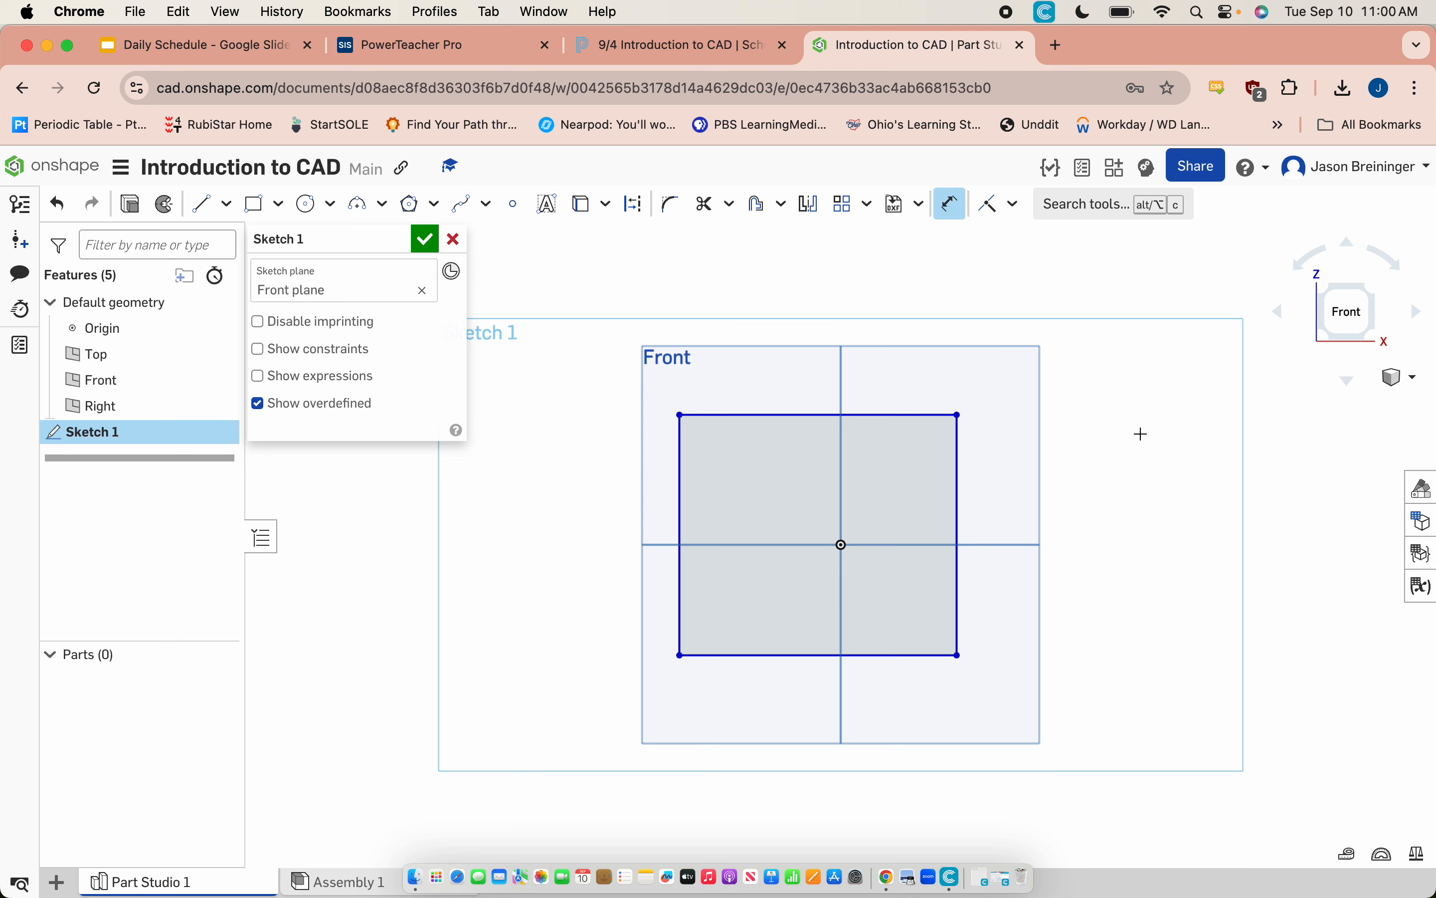
pyautogui.click(956, 208)
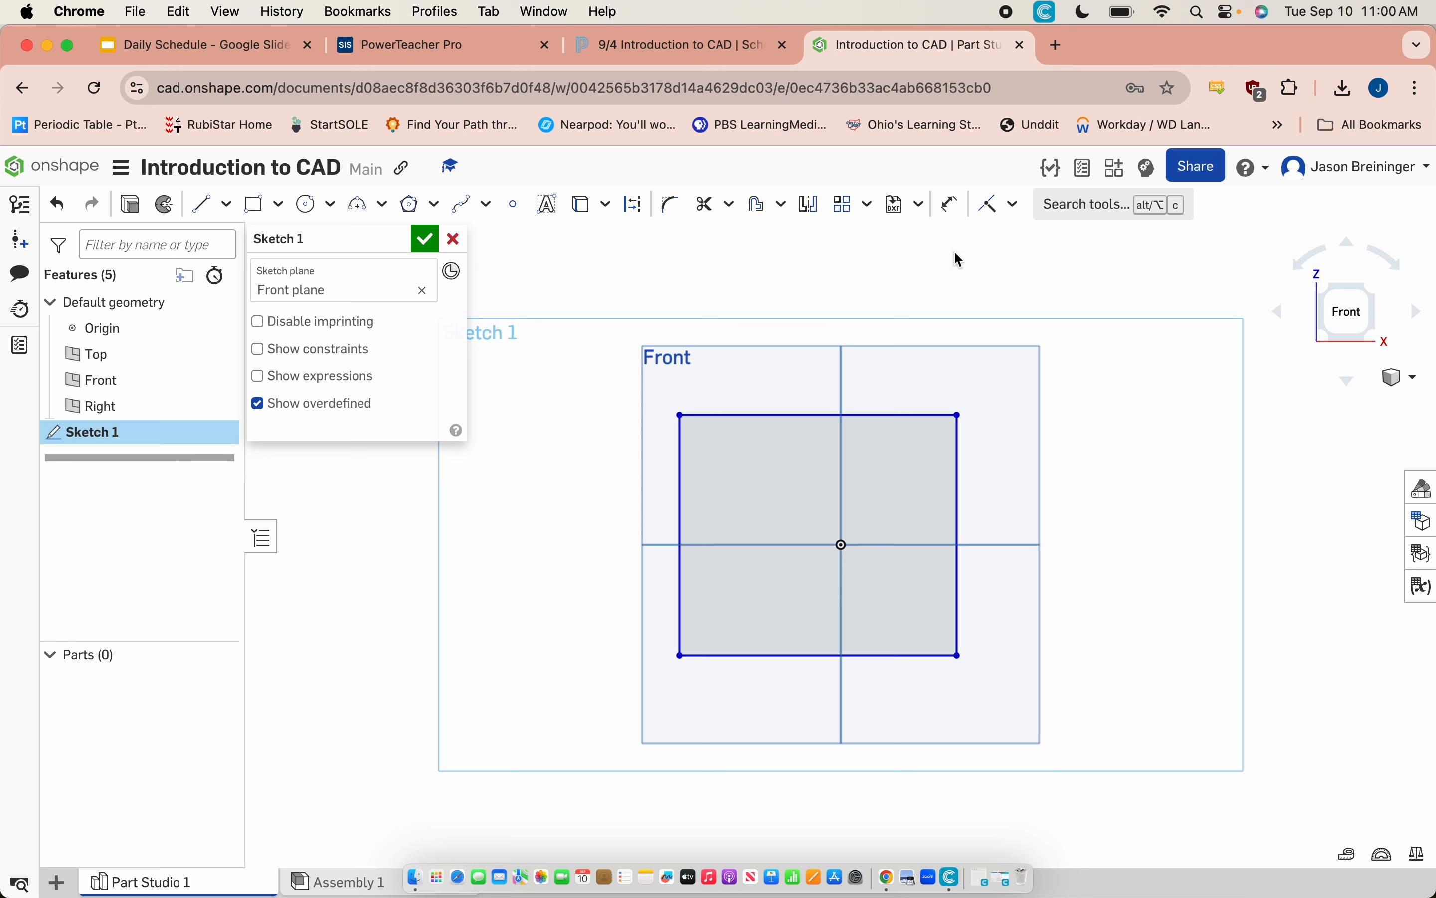
pyautogui.click(957, 211)
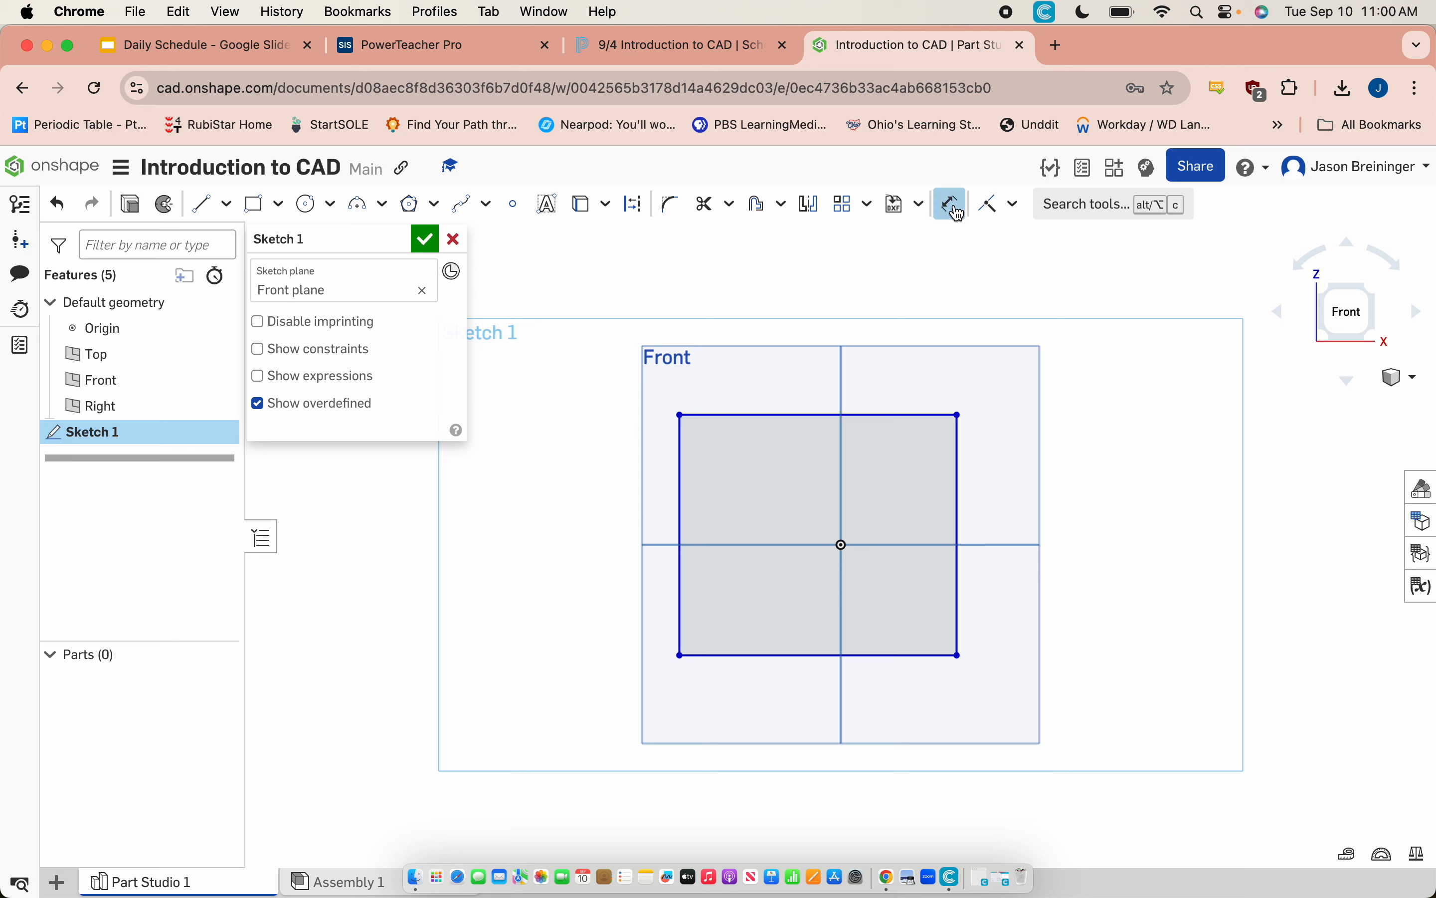
pyautogui.click(962, 495)
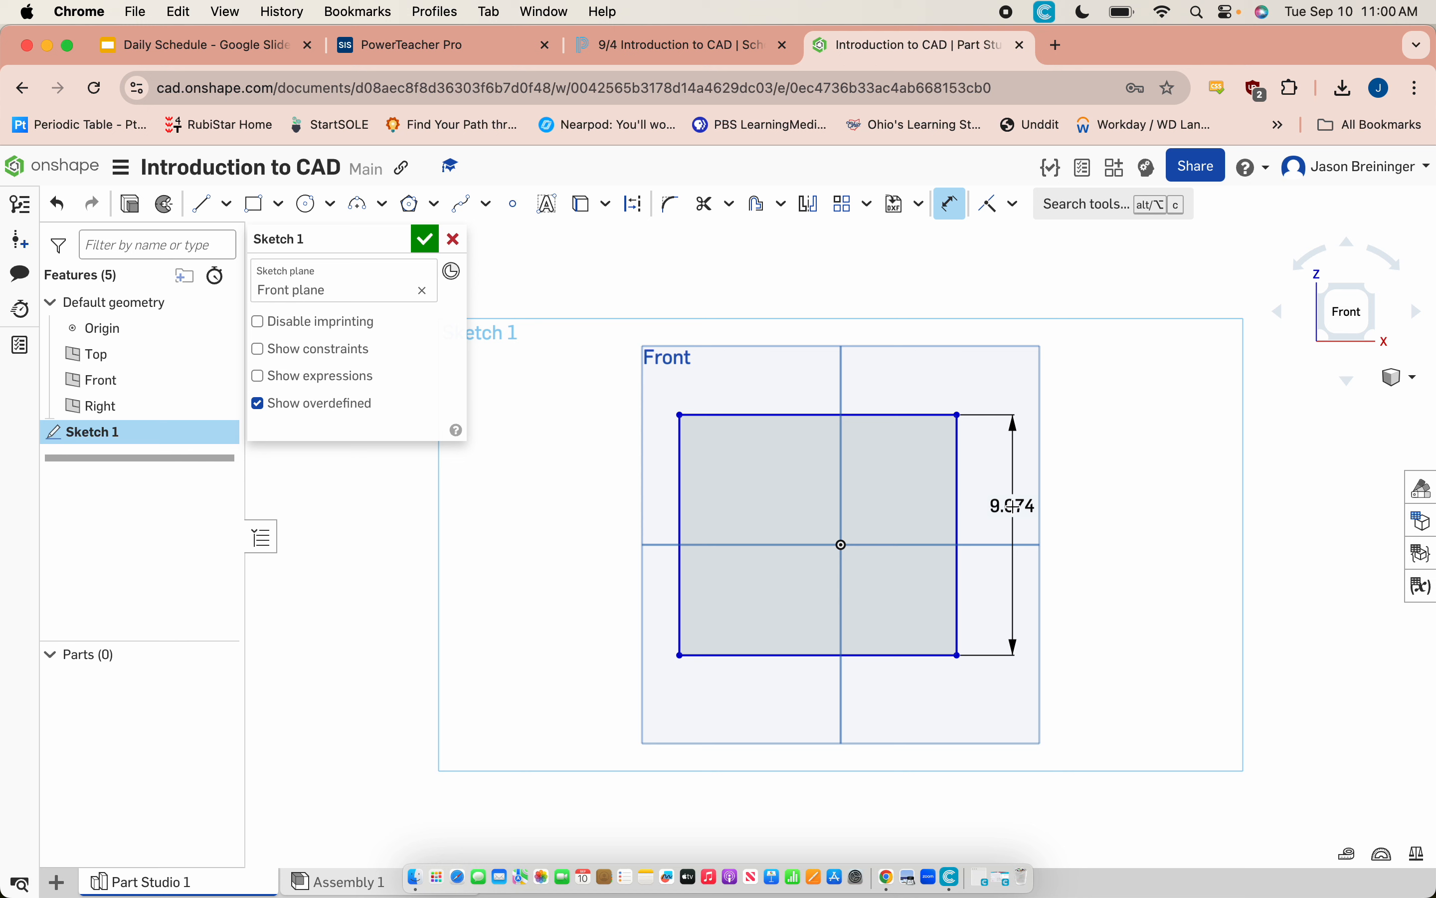
pyautogui.click(1014, 506)
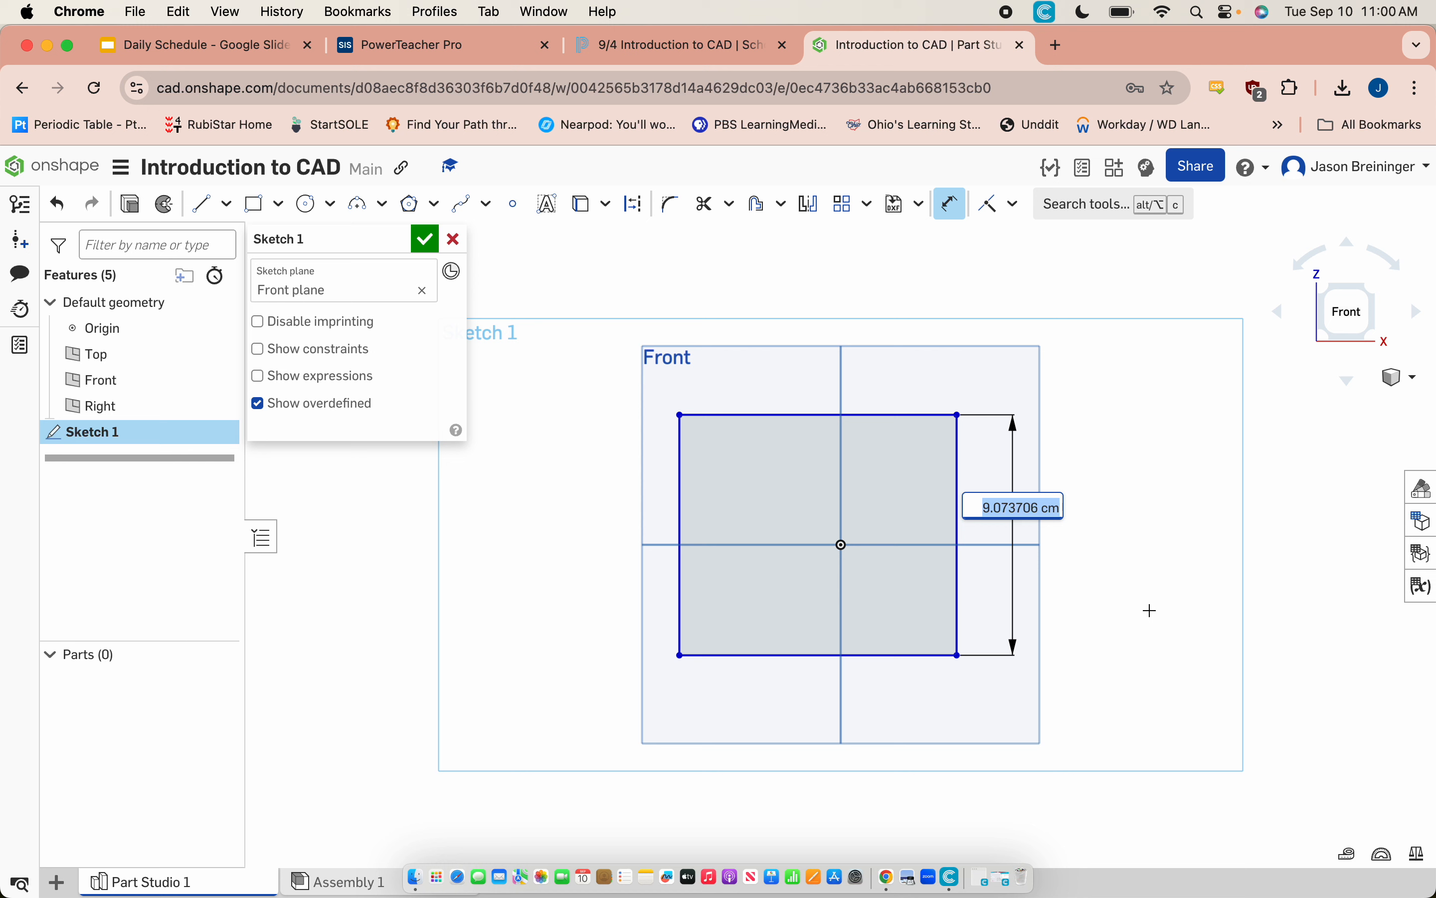
pyautogui.write('10')
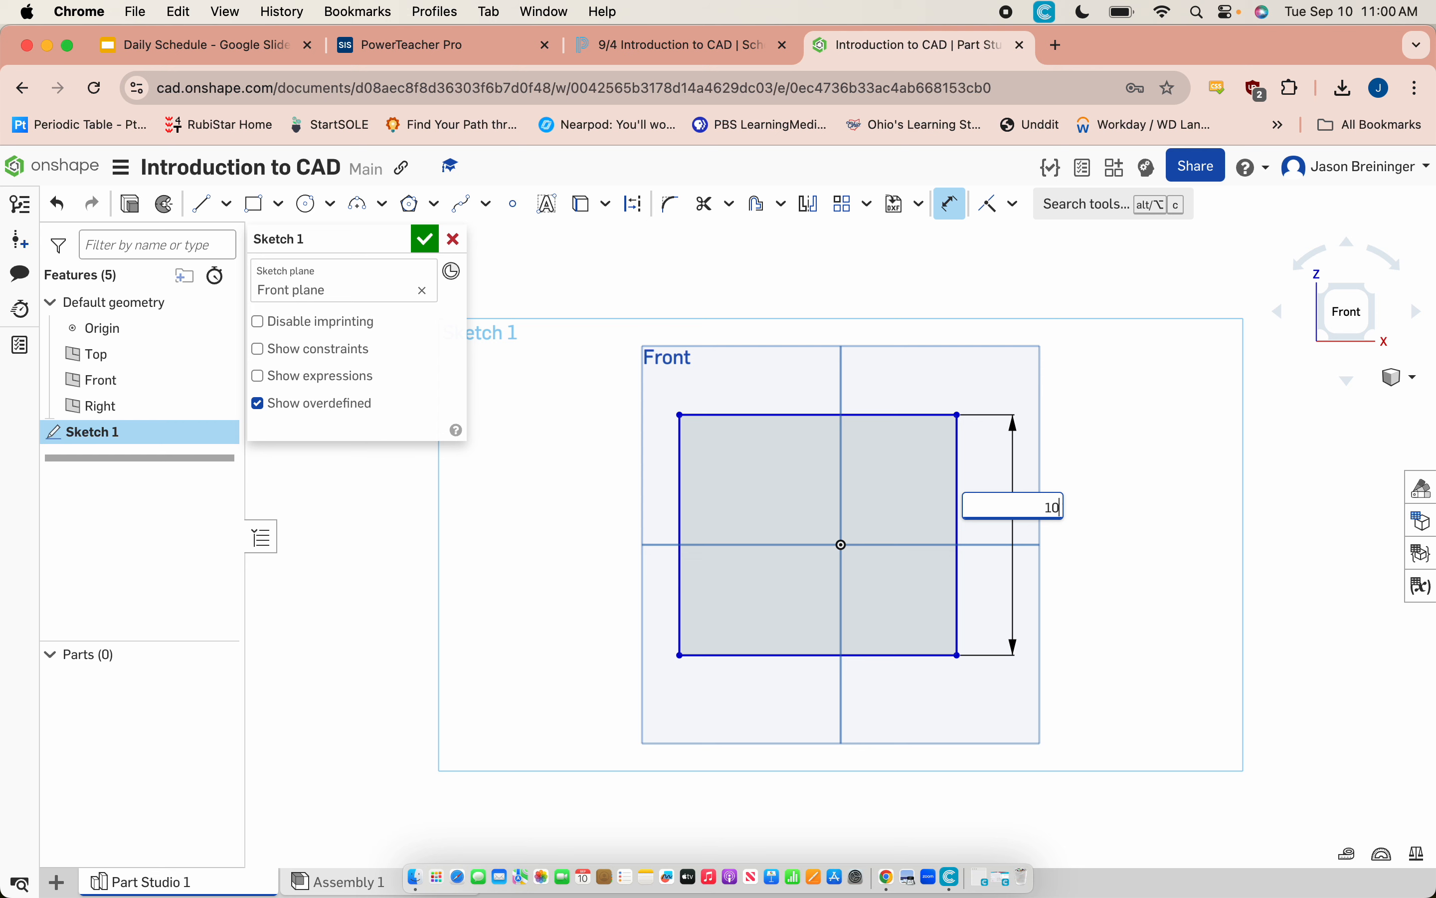
pyautogui.write('in')
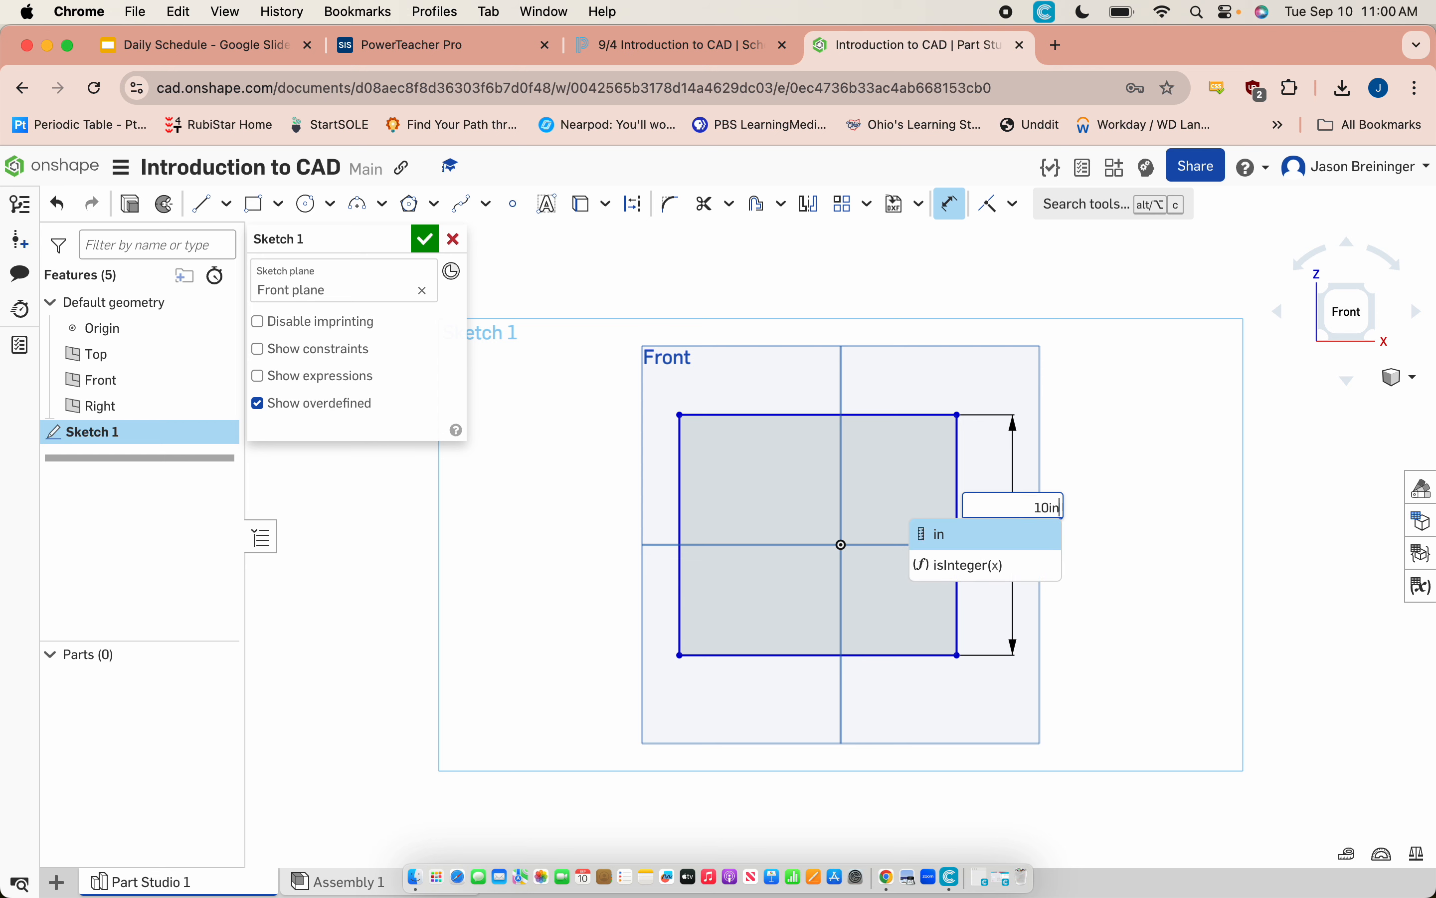
pyautogui.press('Return')
# Dimension the rectangle's upper horizontal edge and set its width to 10 in
pyautogui.press('f')
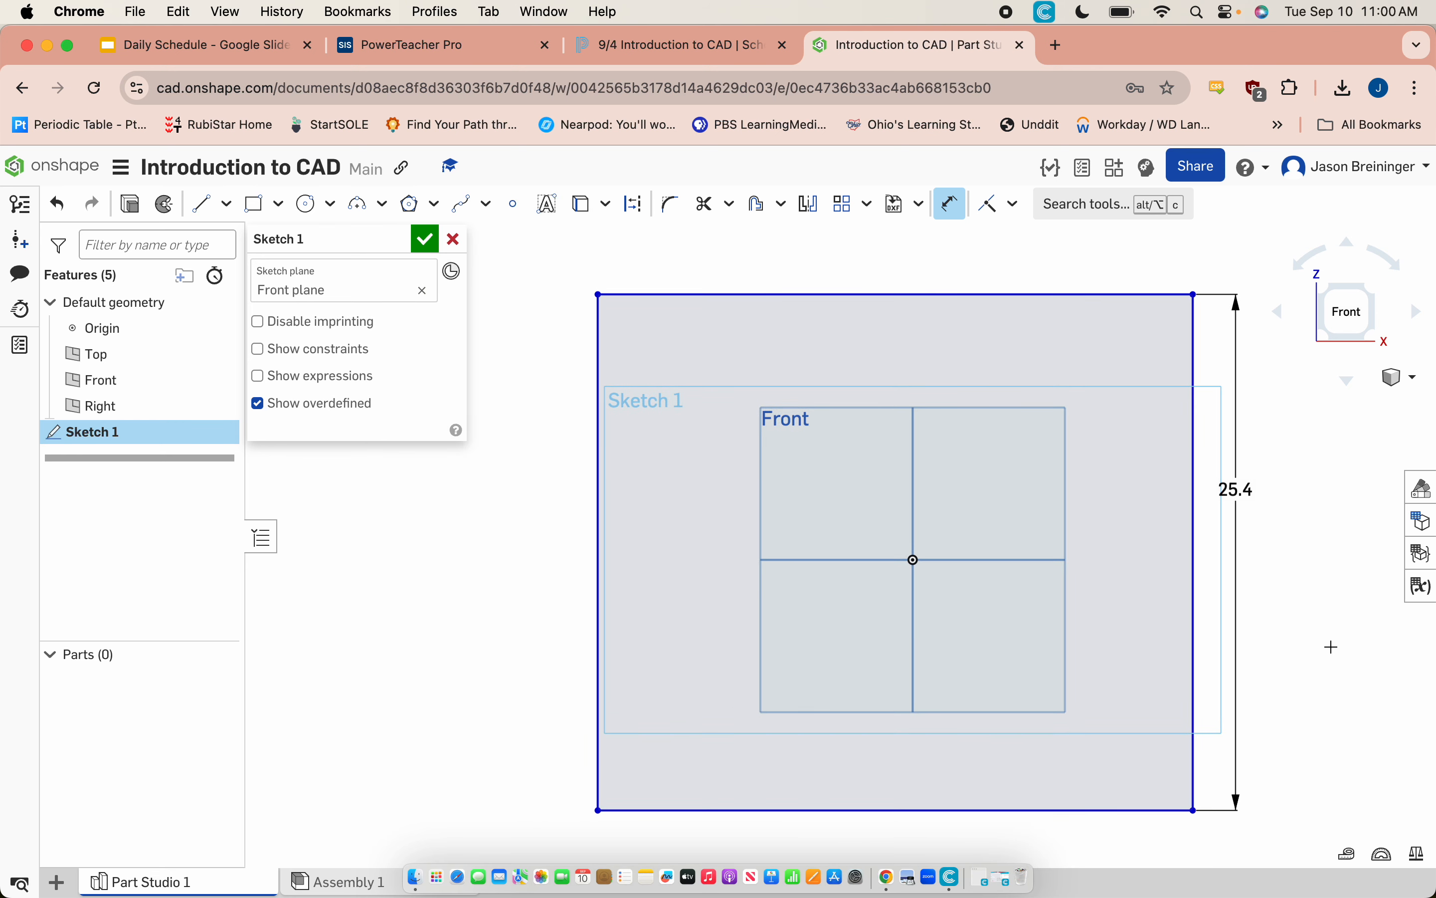
pyautogui.scroll(2, 1300, 630)
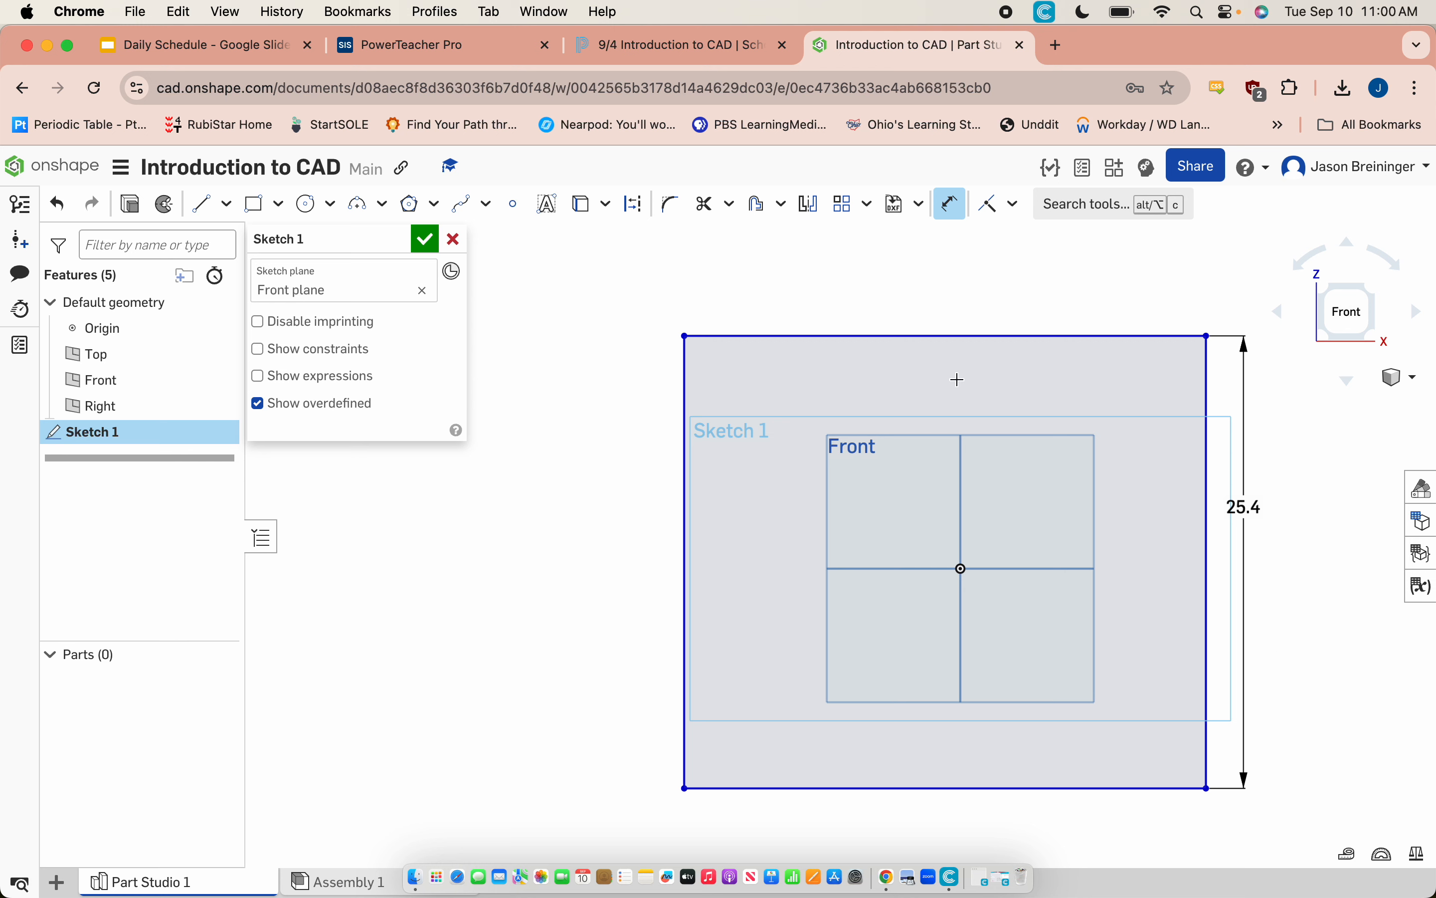
pyautogui.click(968, 336)
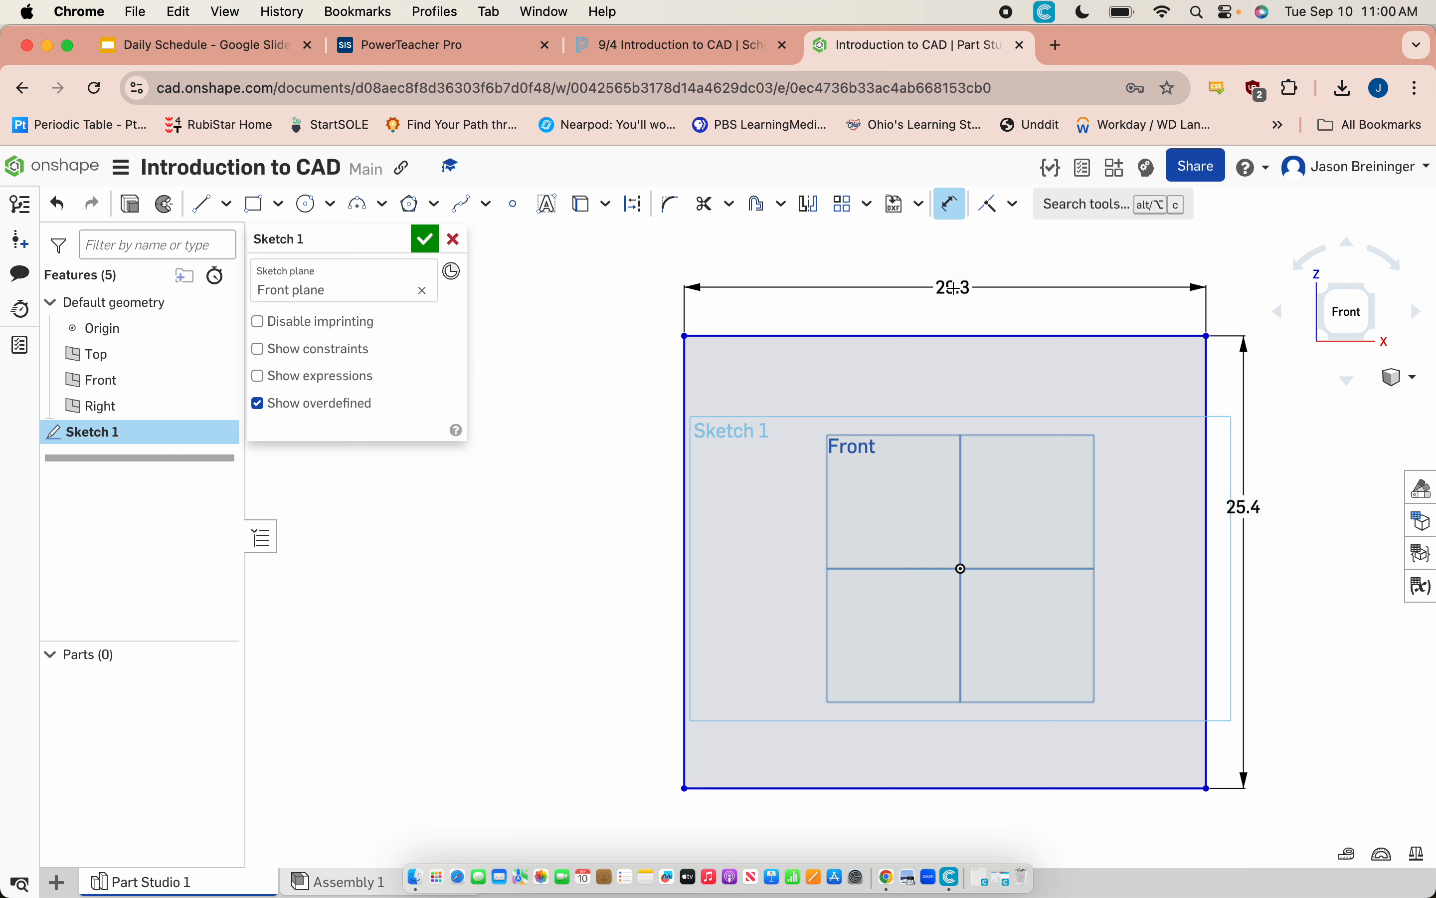
pyautogui.click(934, 285)
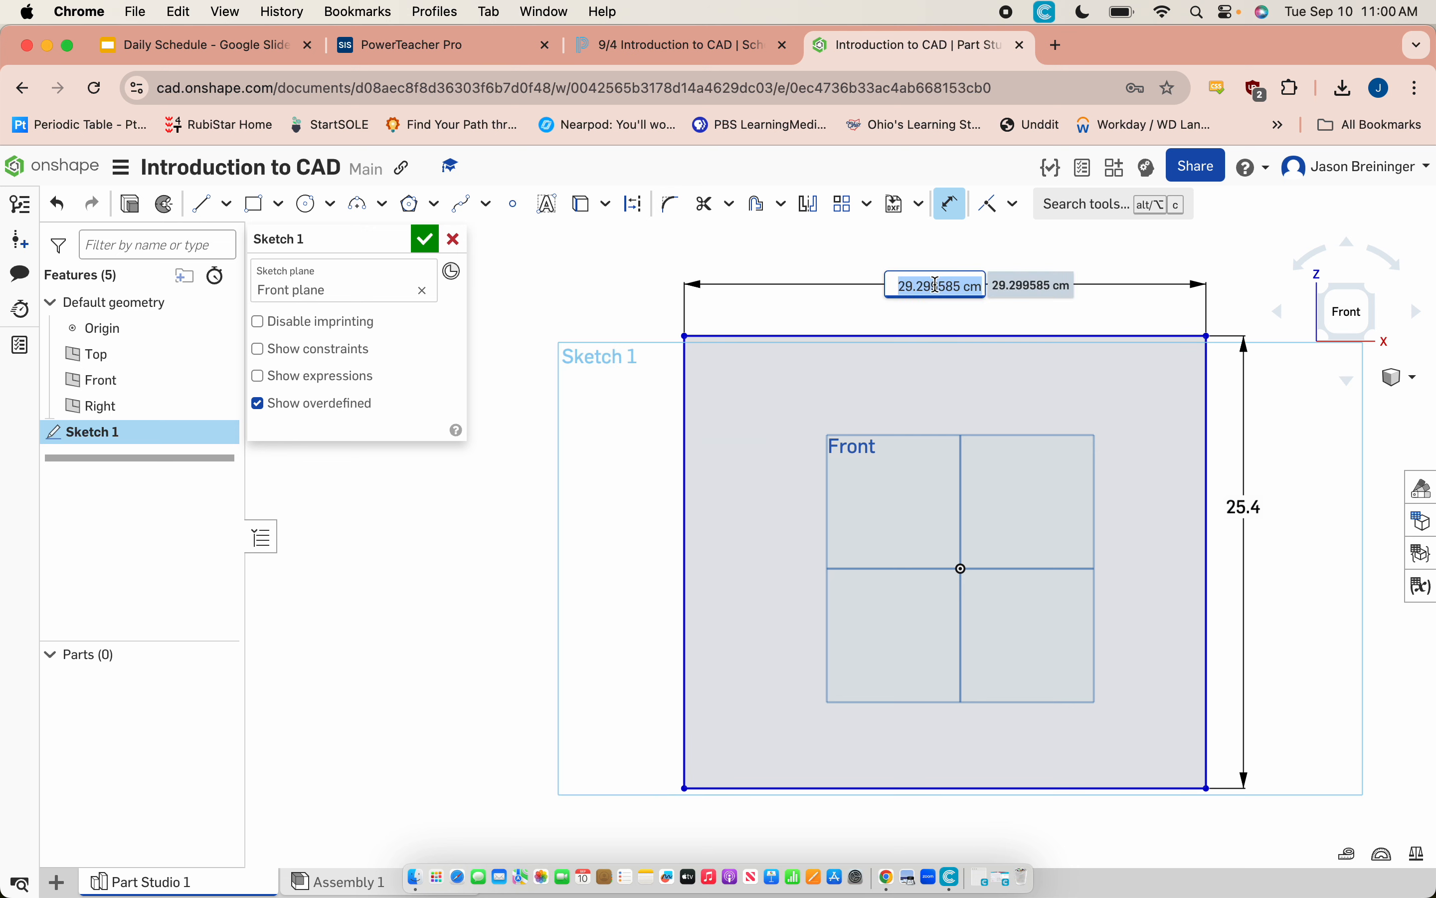
pyautogui.write('10 in')
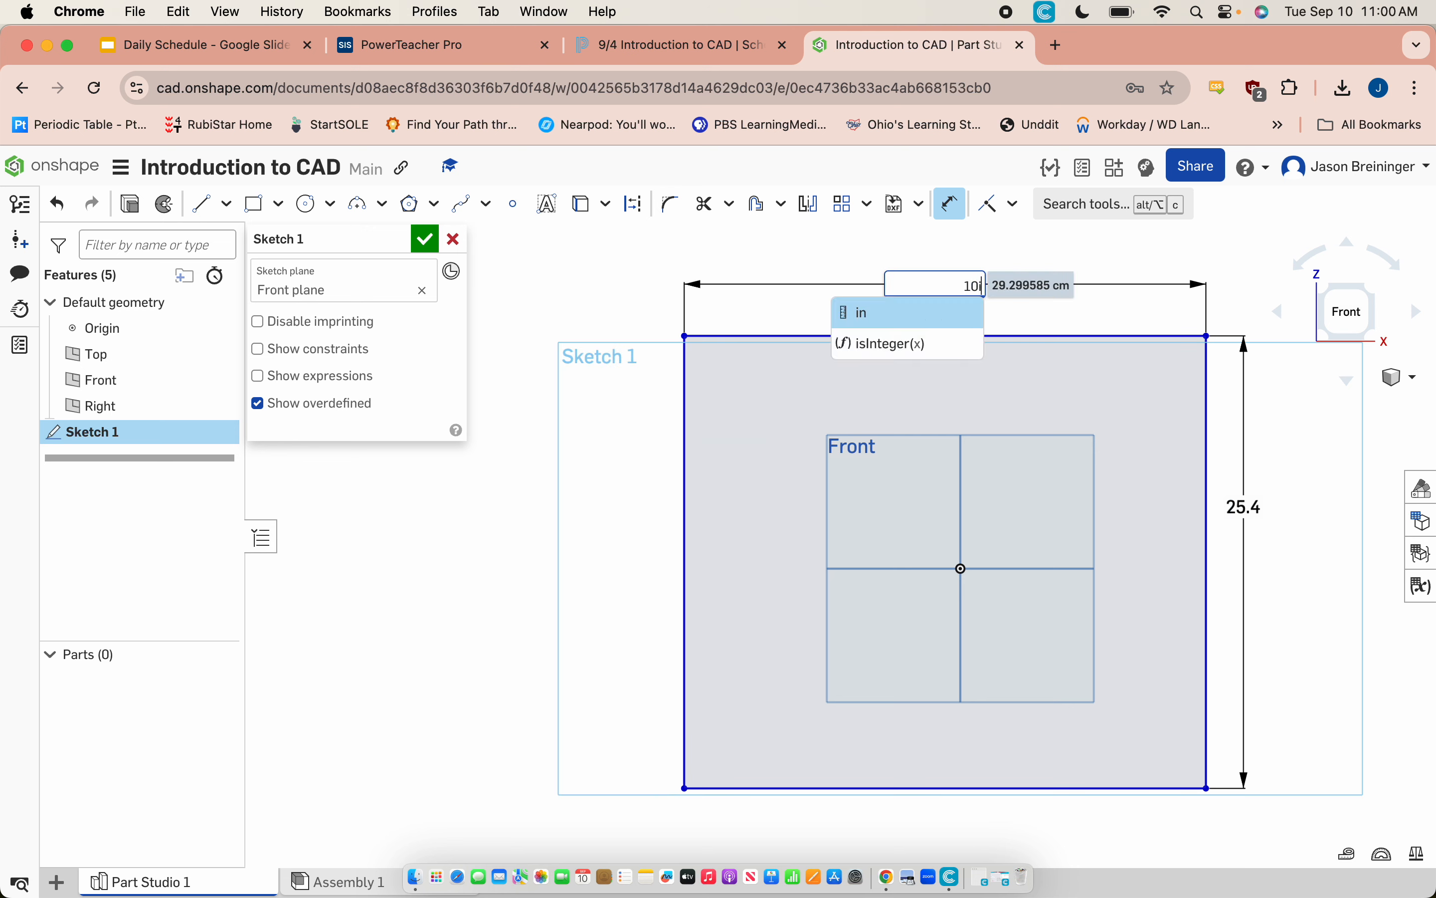
pyautogui.press('Return')
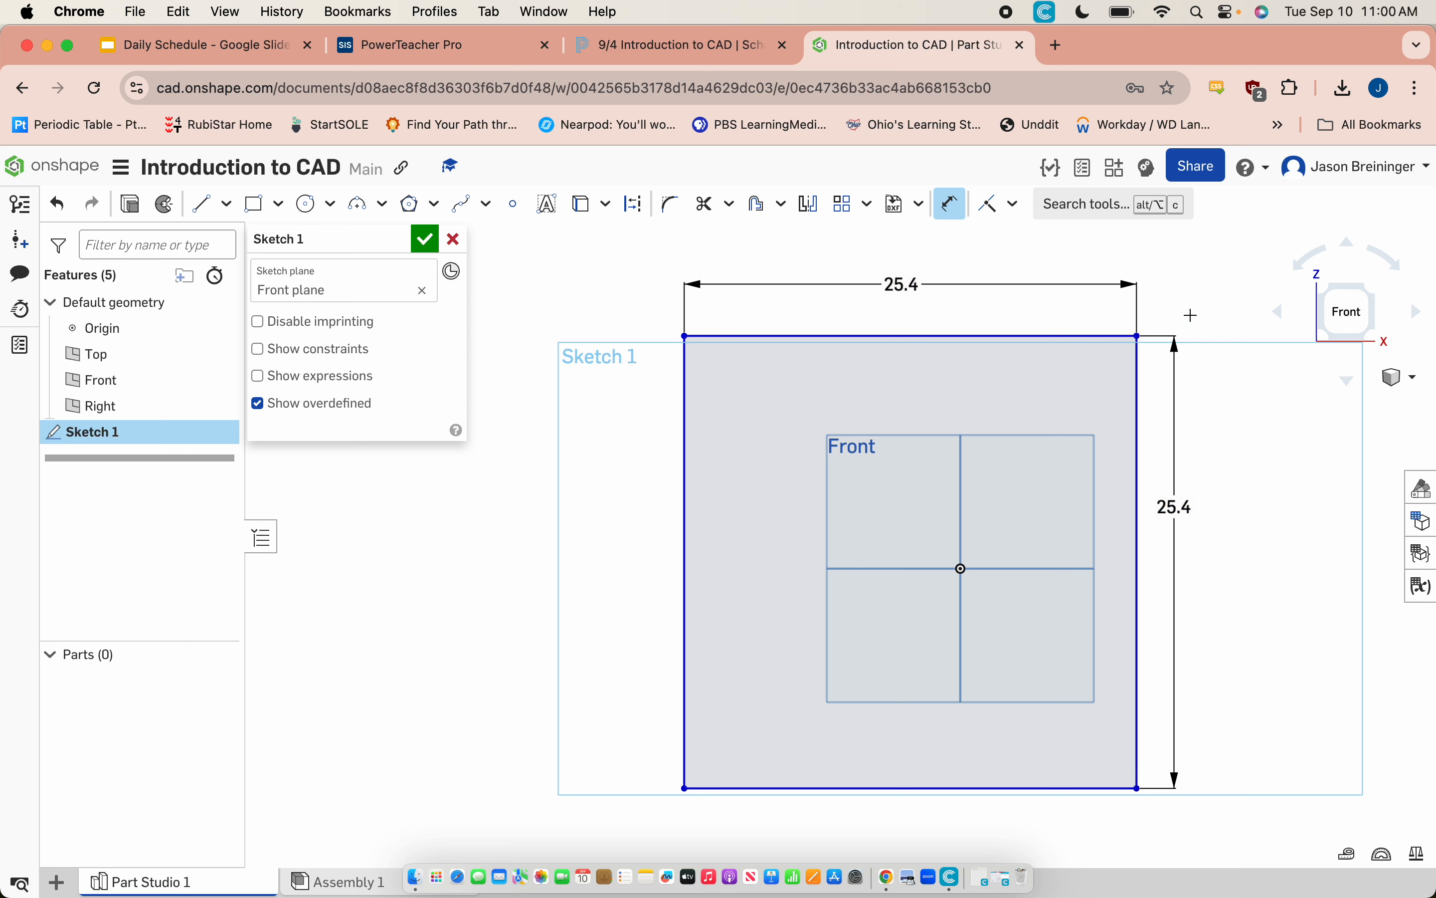
# Check the value entered in the rectangle's upper width dimension and finish the sketch
pyautogui.press('`')
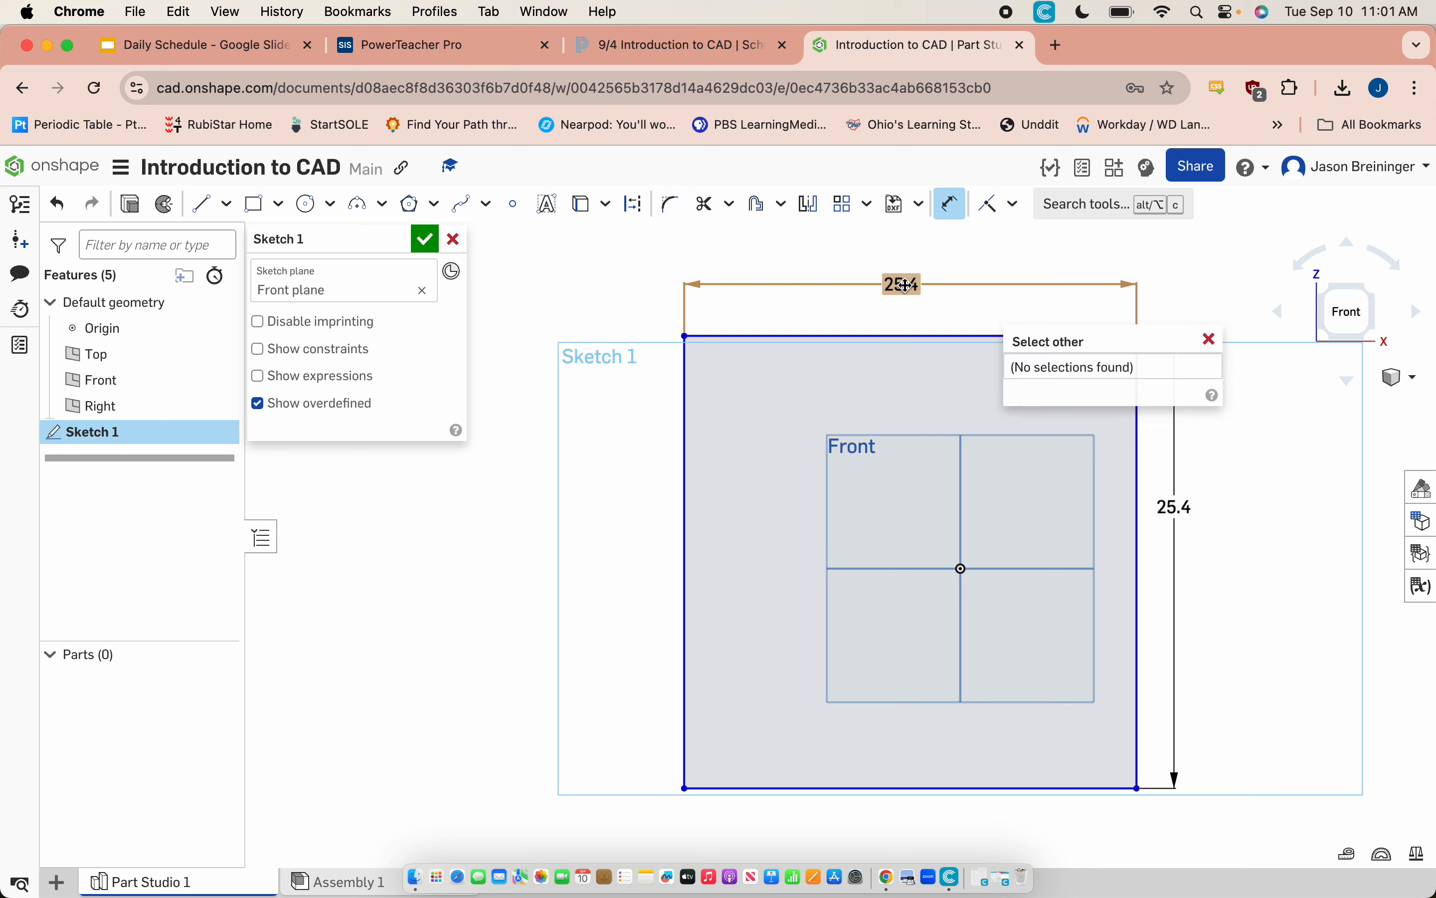
pyautogui.press('Escape')
pyautogui.doubleClick(905, 287)
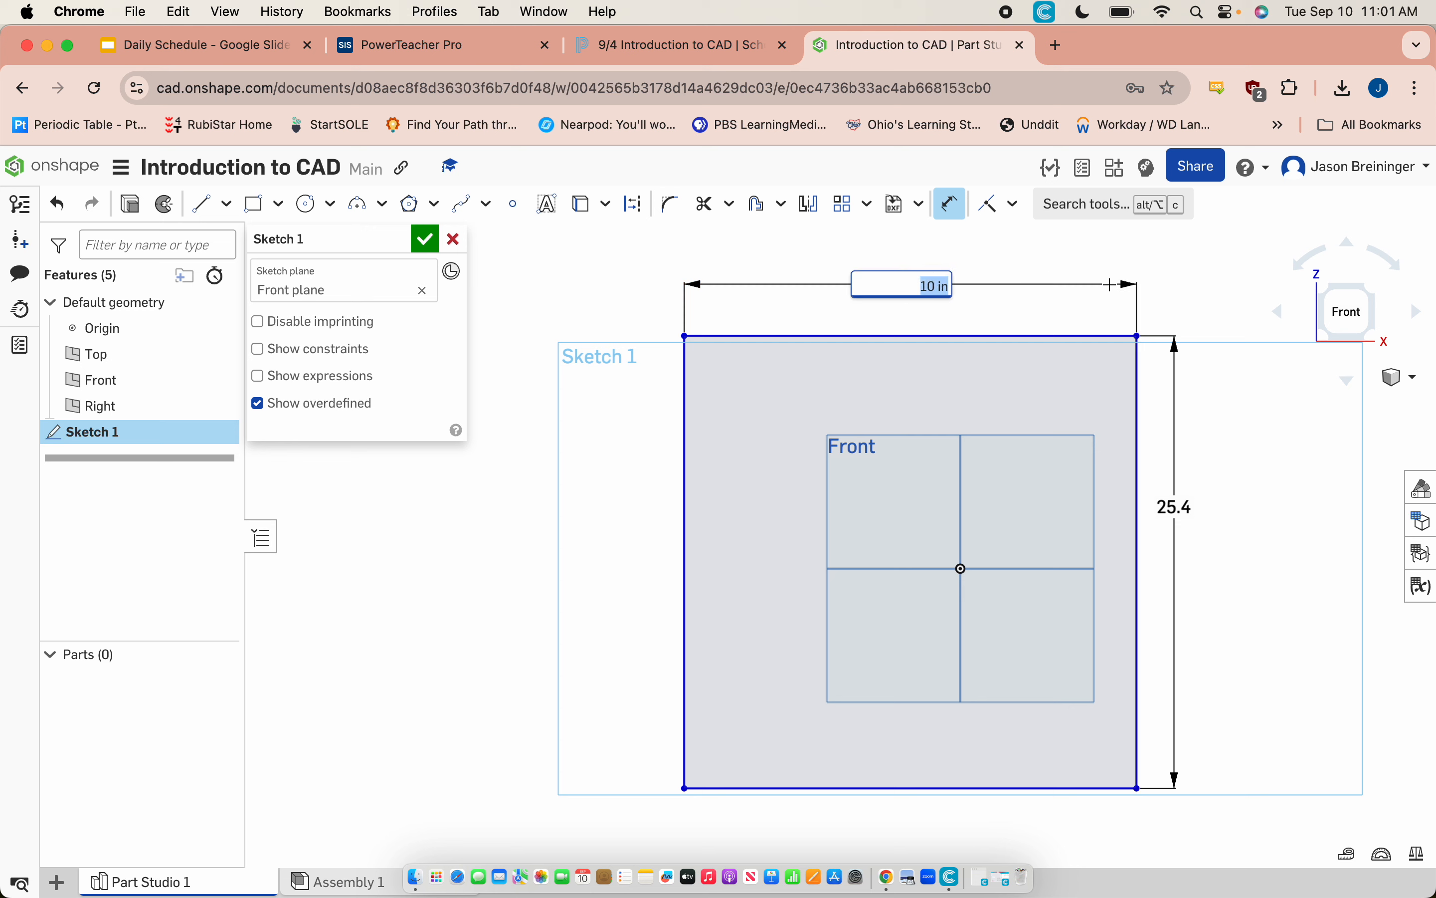
pyautogui.press('Return')
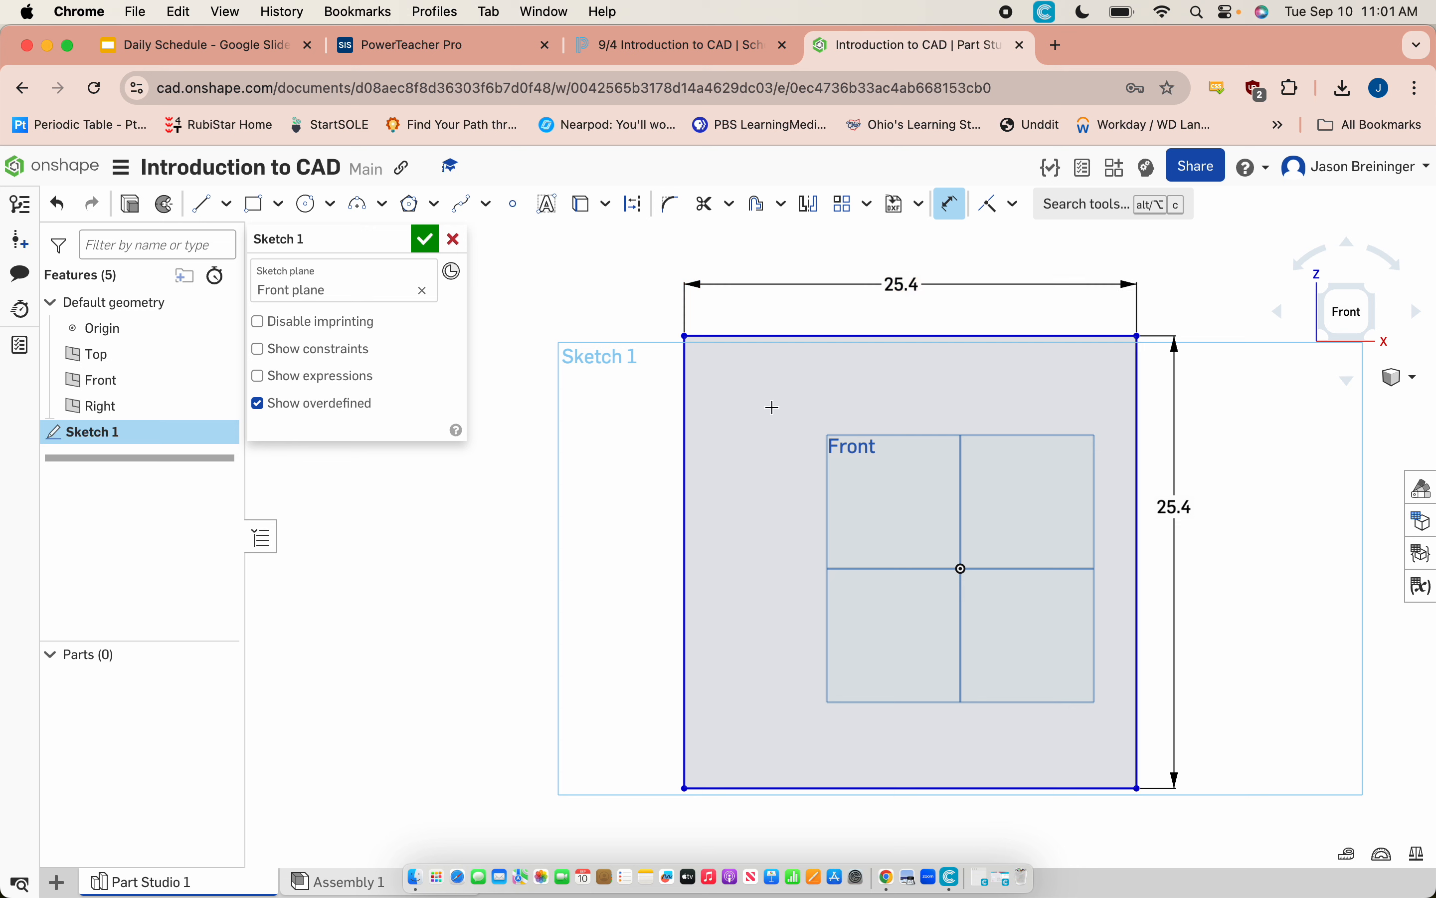
pyautogui.click(425, 245)
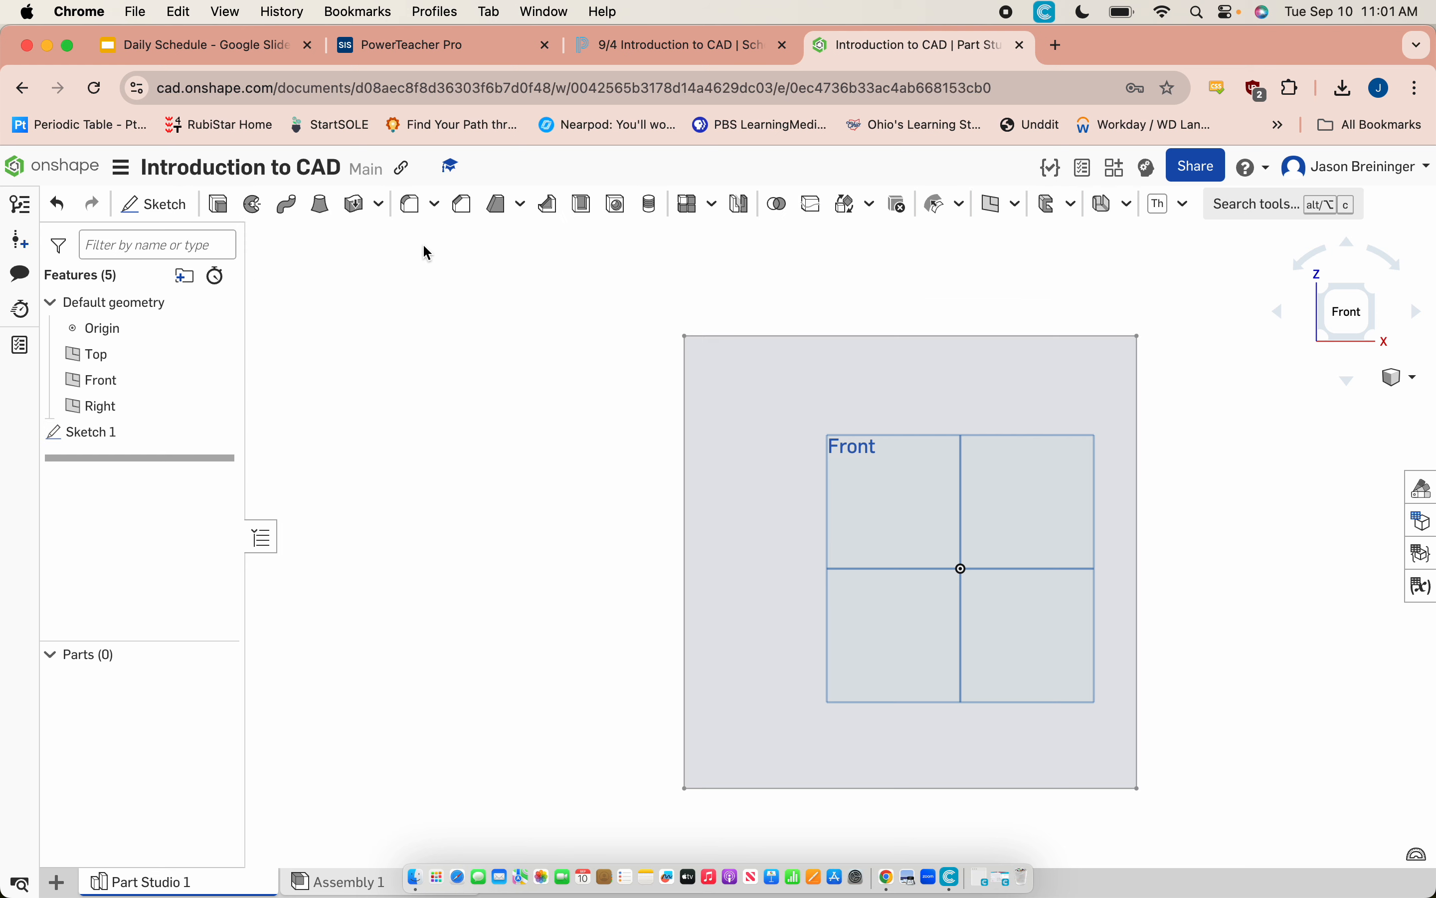
# Extrude the square sketch region as a new solid with a blind depth of 5 in
pyautogui.moveTo(422, 360); pyautogui.dragTo(468, 396, button='right')
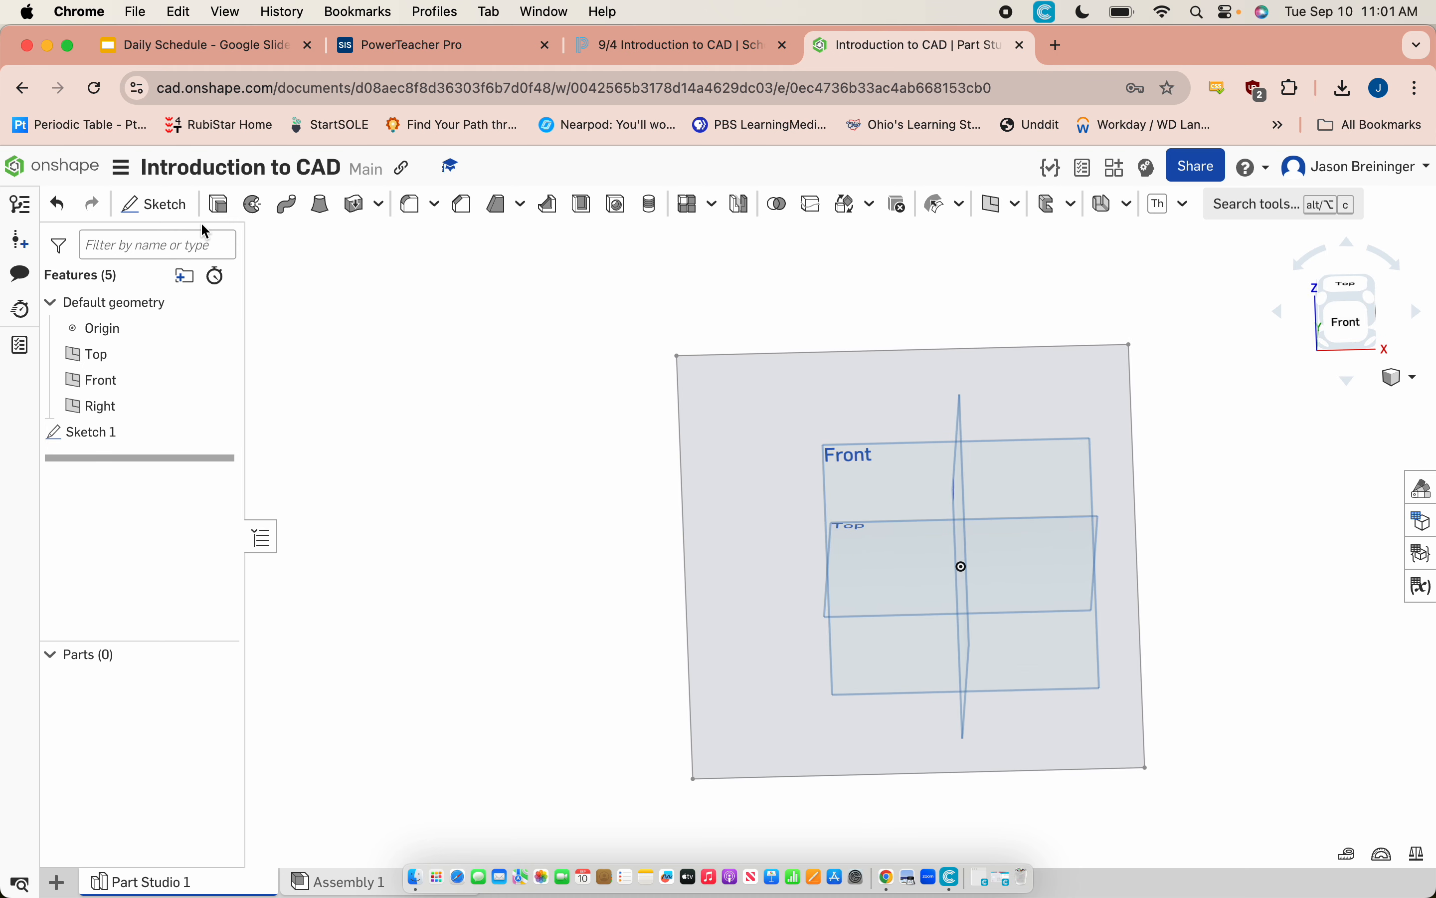
pyautogui.click(218, 204)
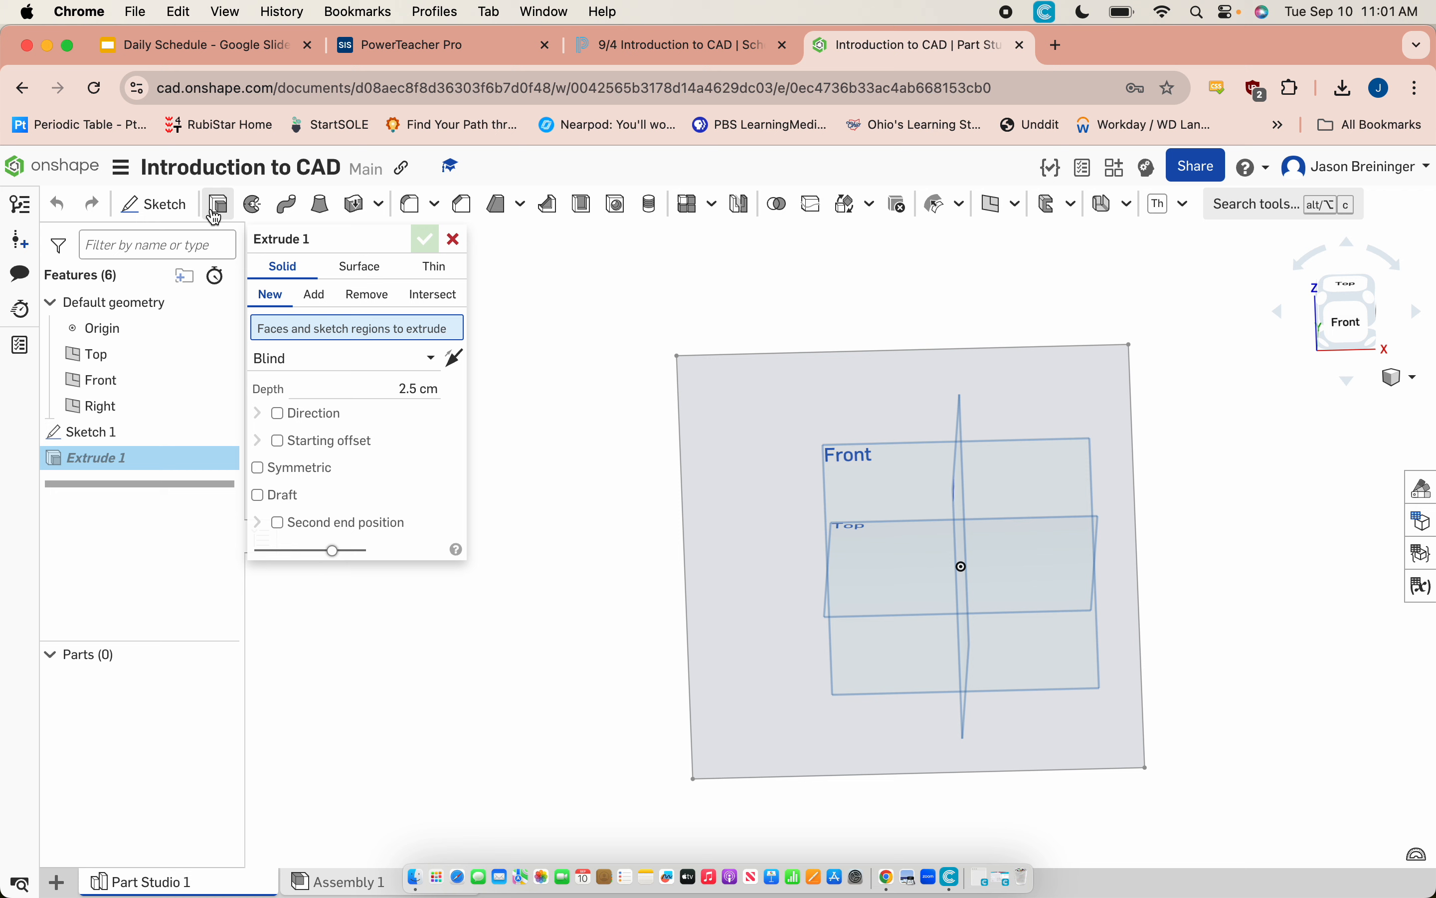
pyautogui.click(781, 417)
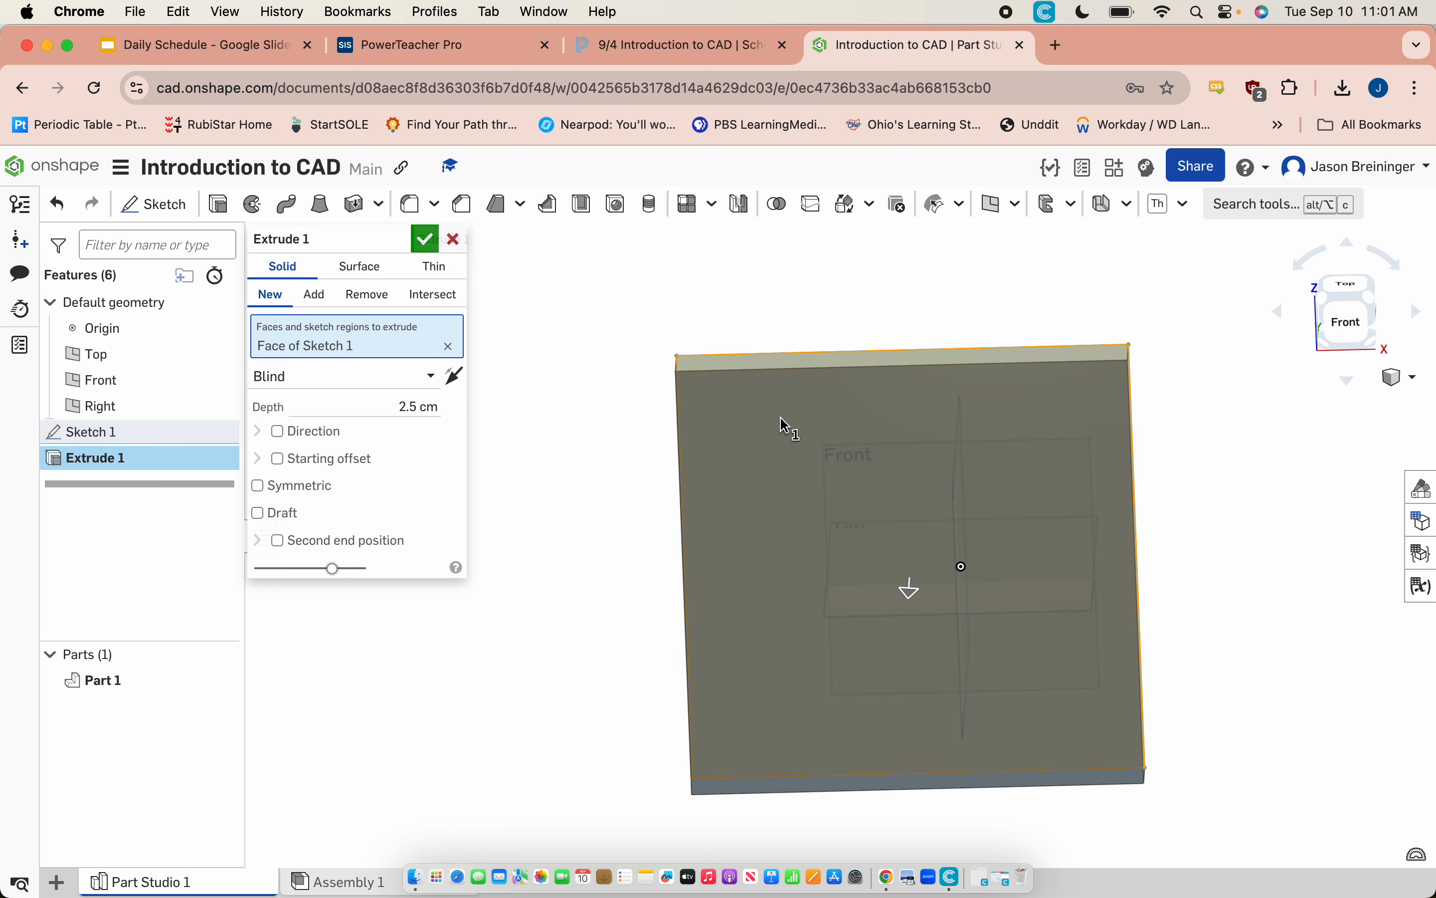
pyautogui.moveTo(836, 324); pyautogui.dragTo(808, 391, button='right')
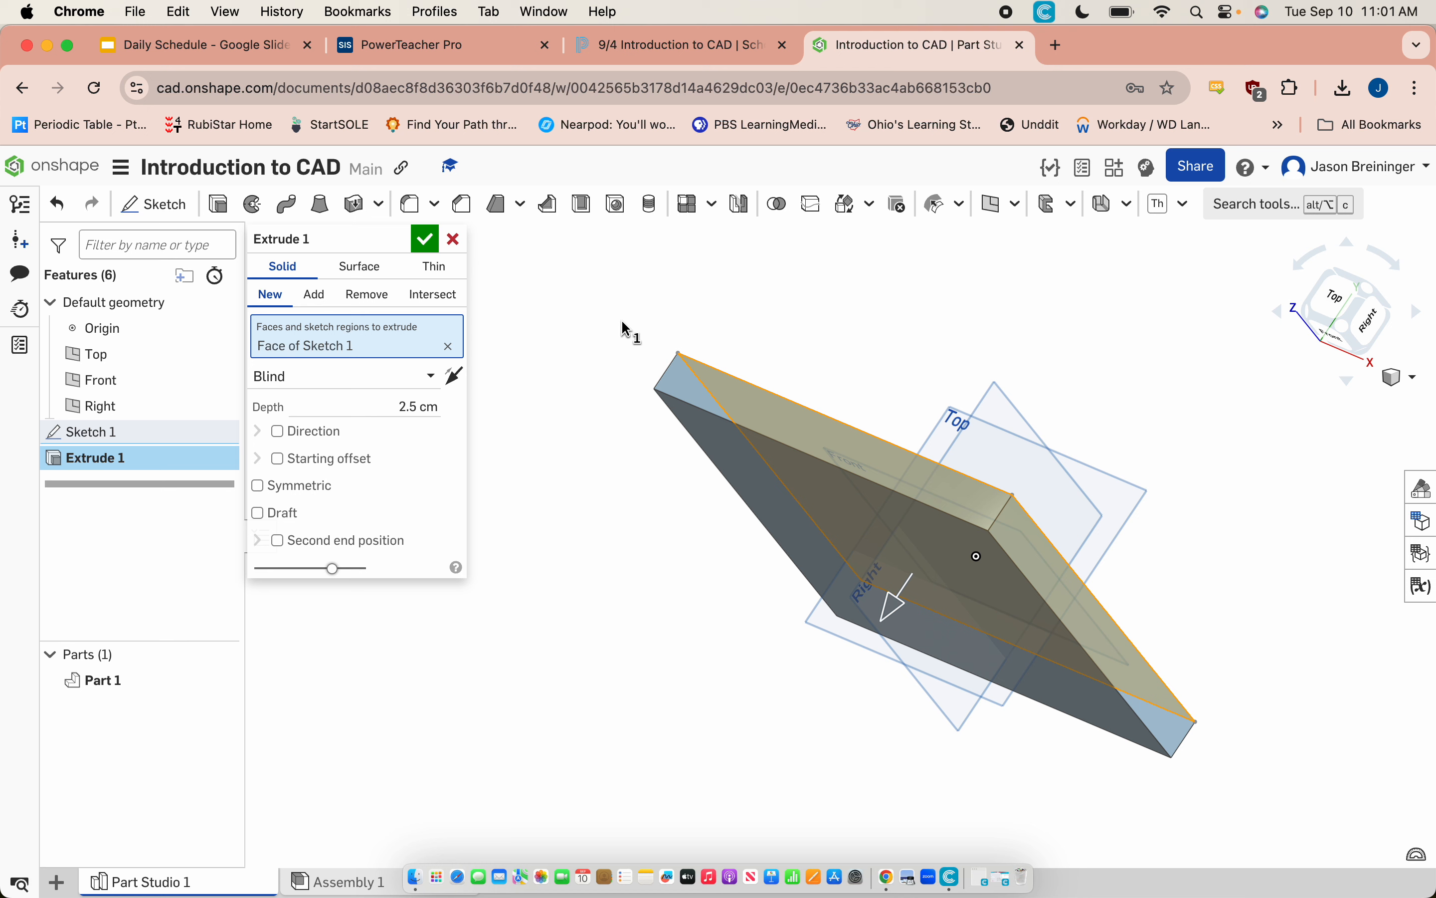
pyautogui.click(402, 407)
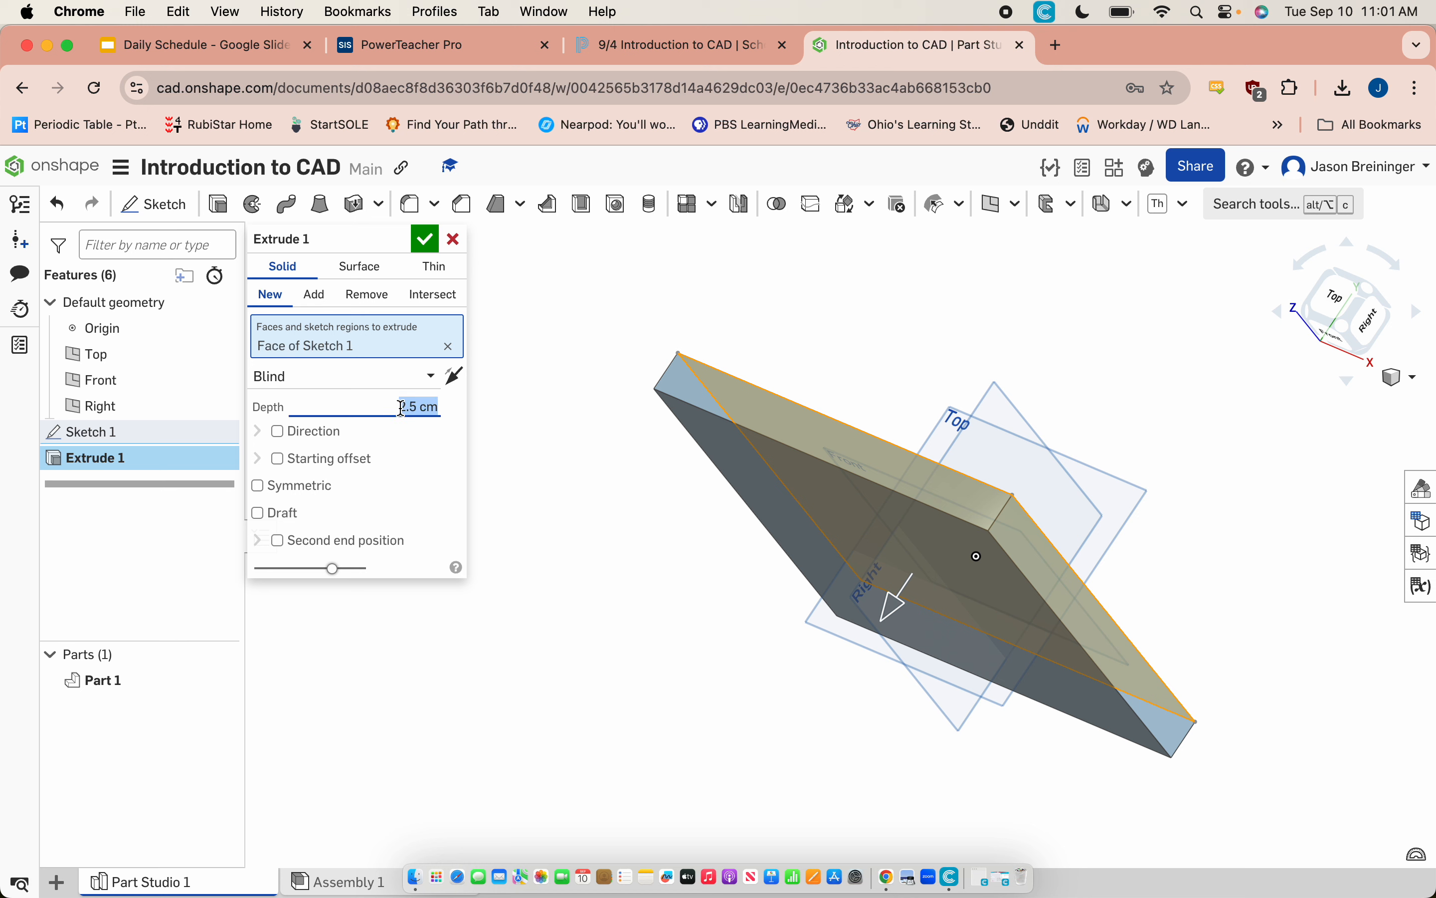
pyautogui.write('5 in')
pyautogui.press('Return')
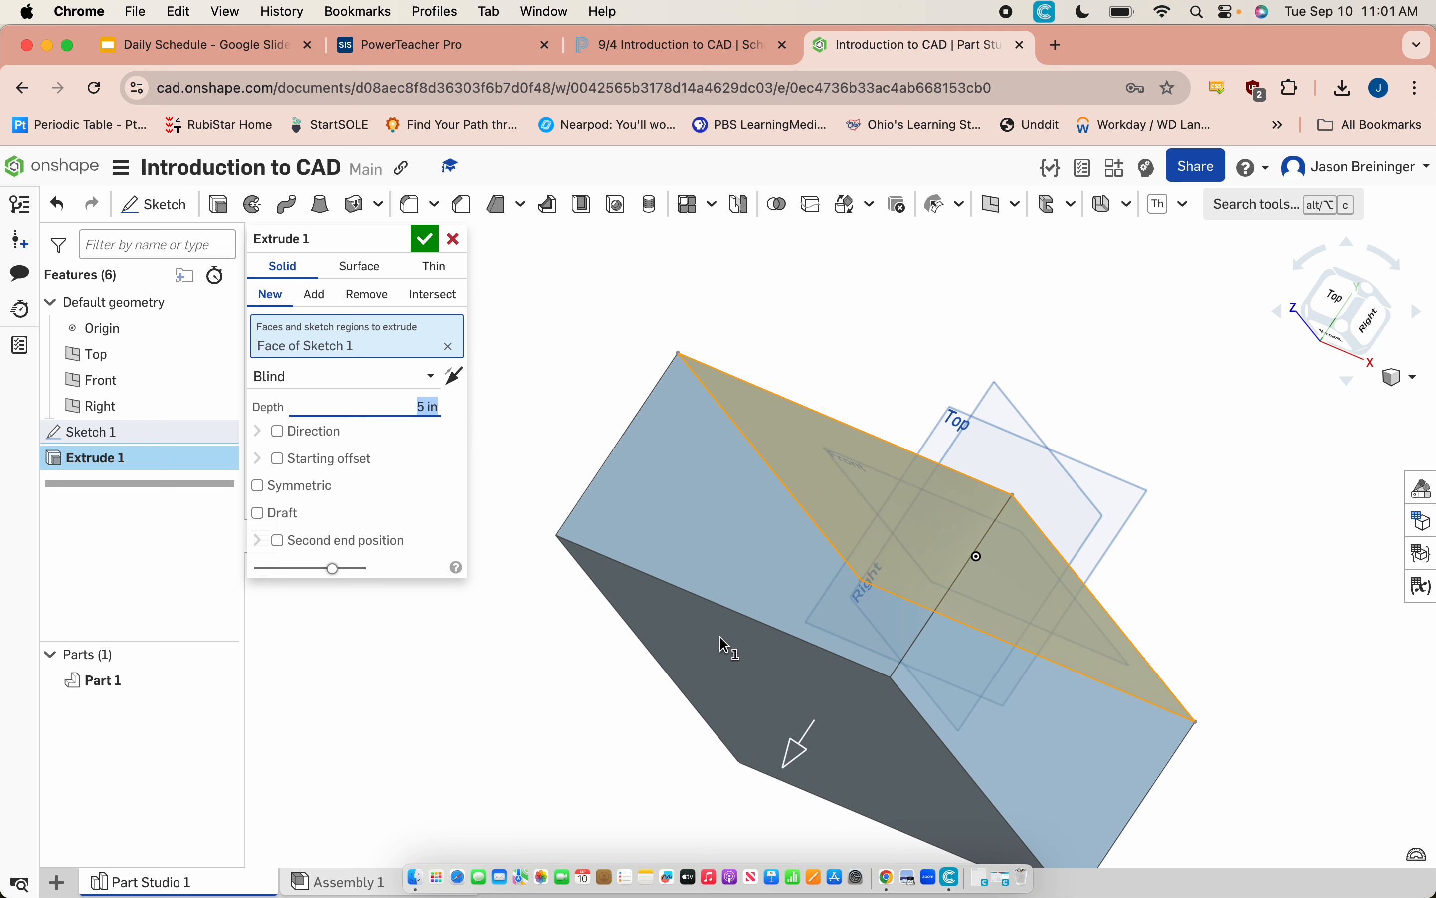
pyautogui.click(425, 239)
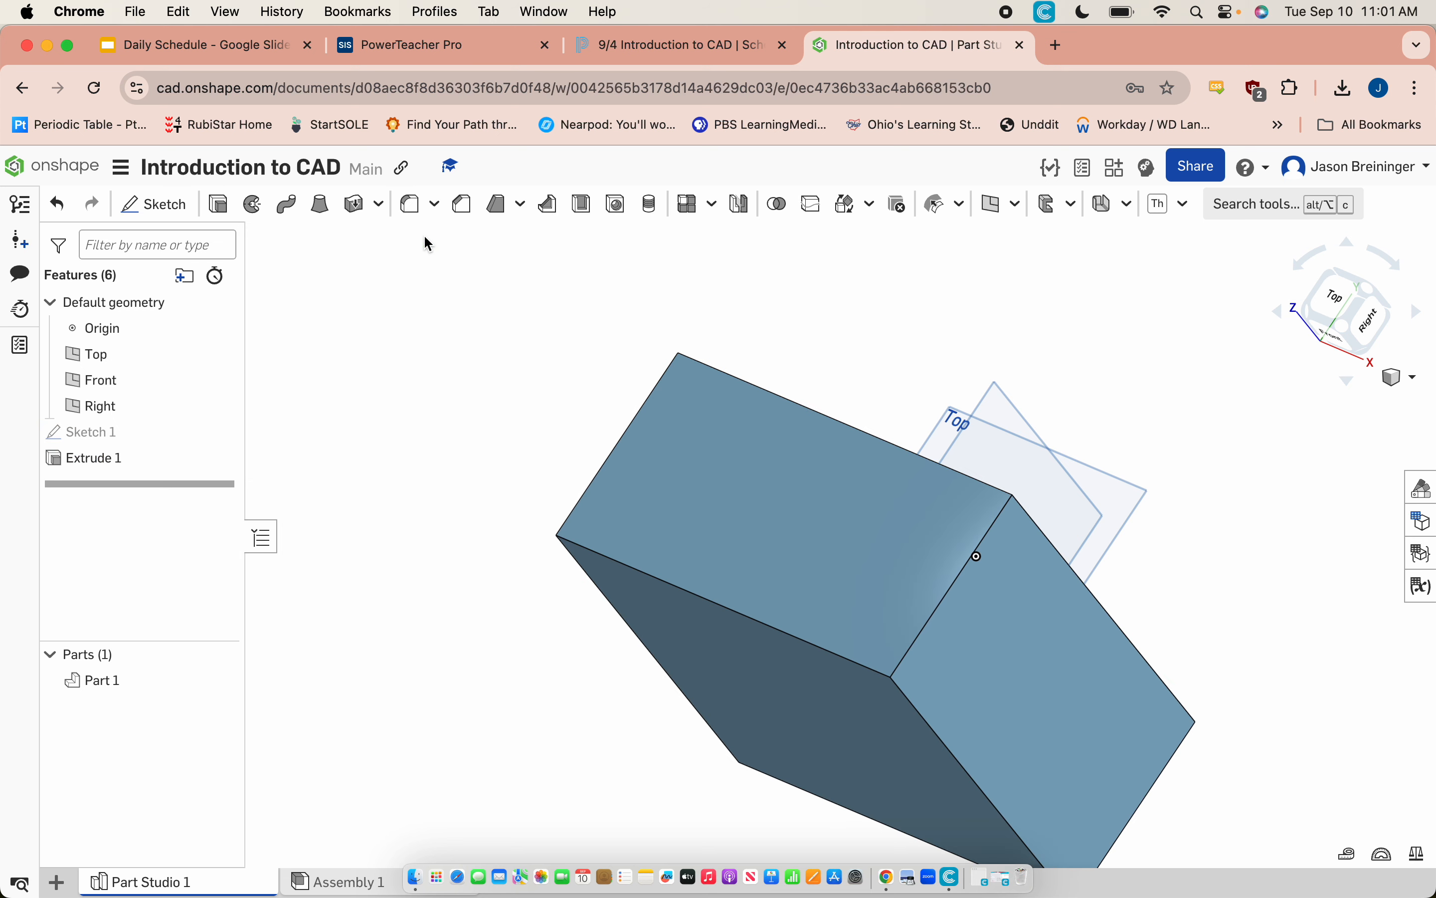
# Examine the box from the front and back, check the Introduction to CAD assignment instructions in Schoology, and return to Onshape
pyautogui.moveTo(456, 381); pyautogui.dragTo(558, 486, button='right')
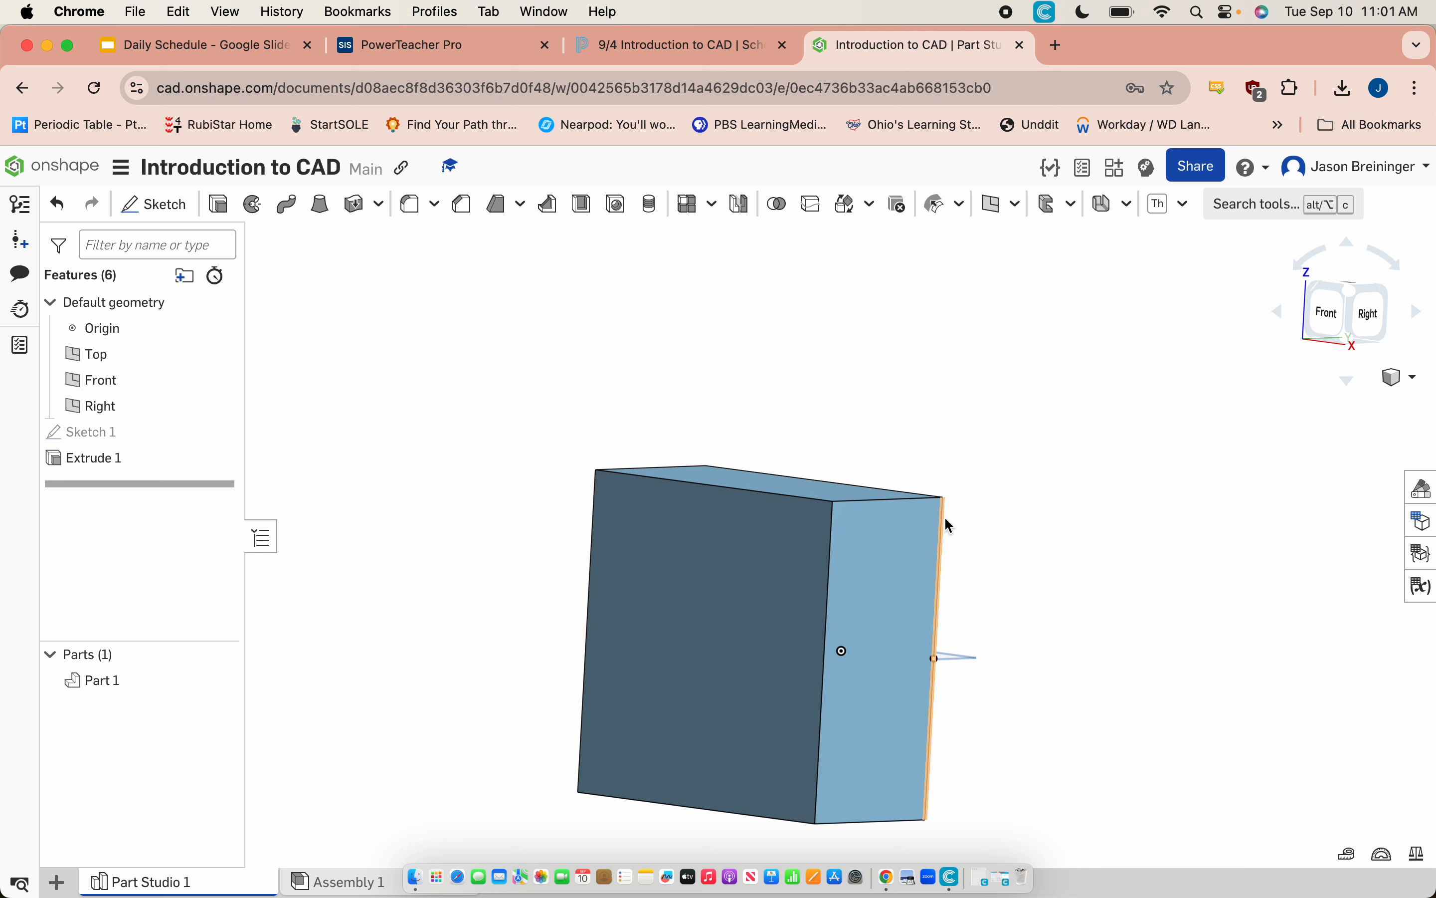
pyautogui.moveTo(939, 511); pyautogui.dragTo(859, 523, button='right')
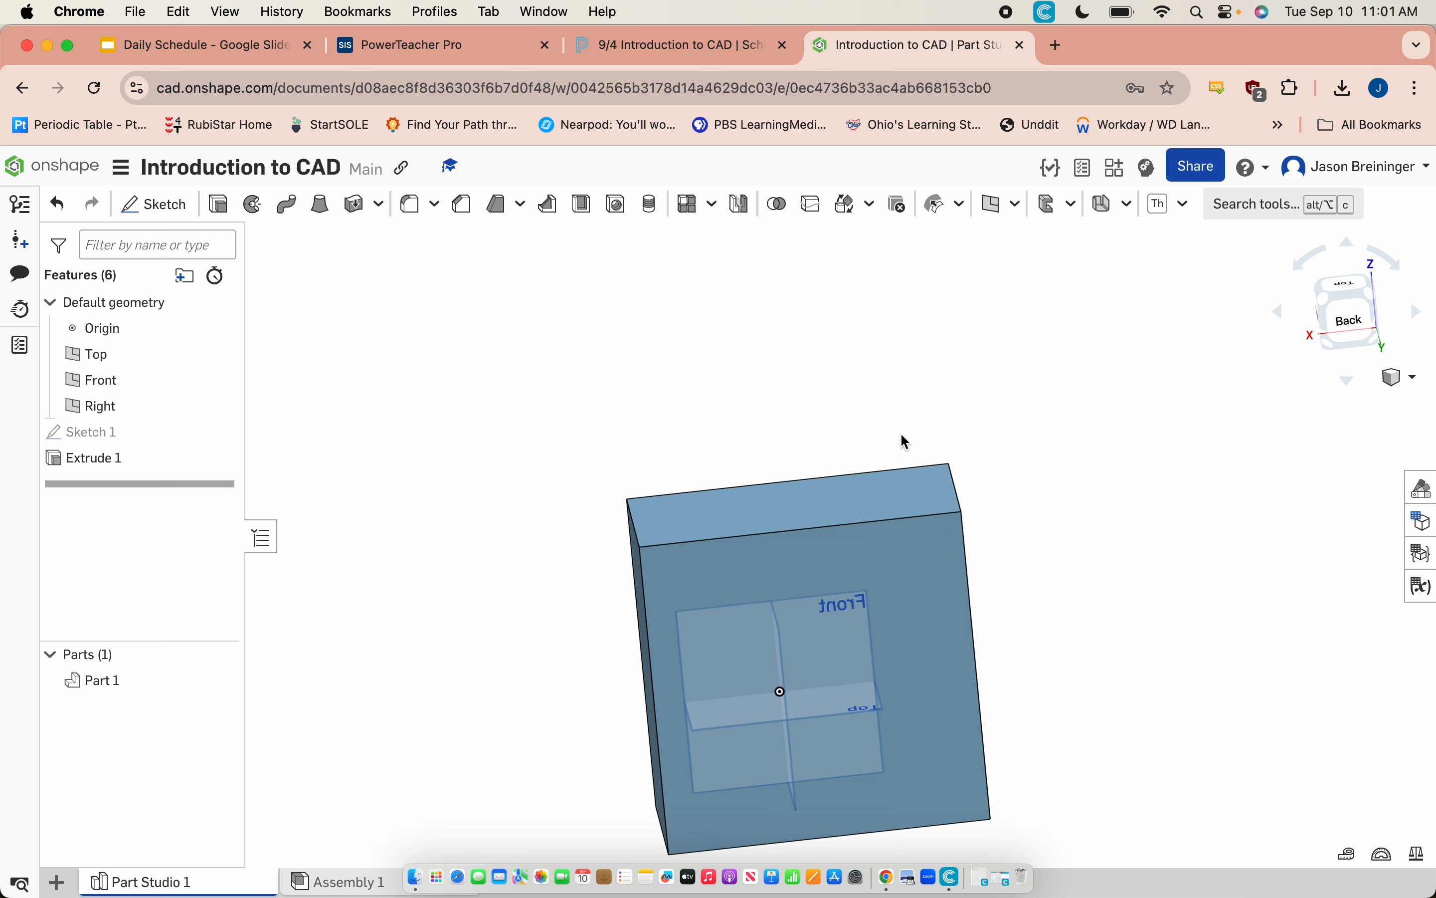
pyautogui.click(730, 52)
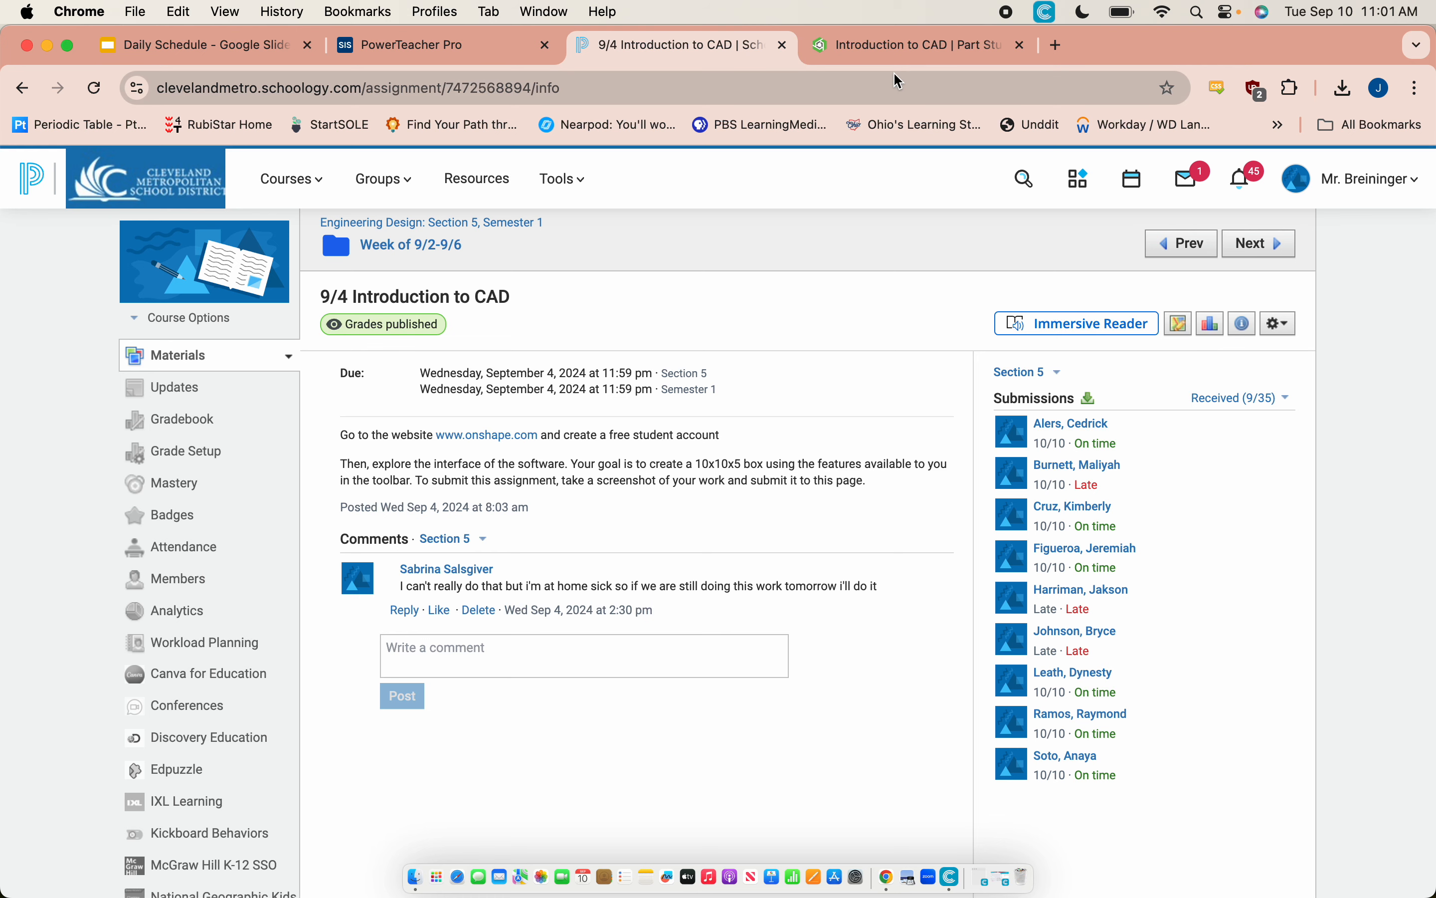
pyautogui.click(883, 56)
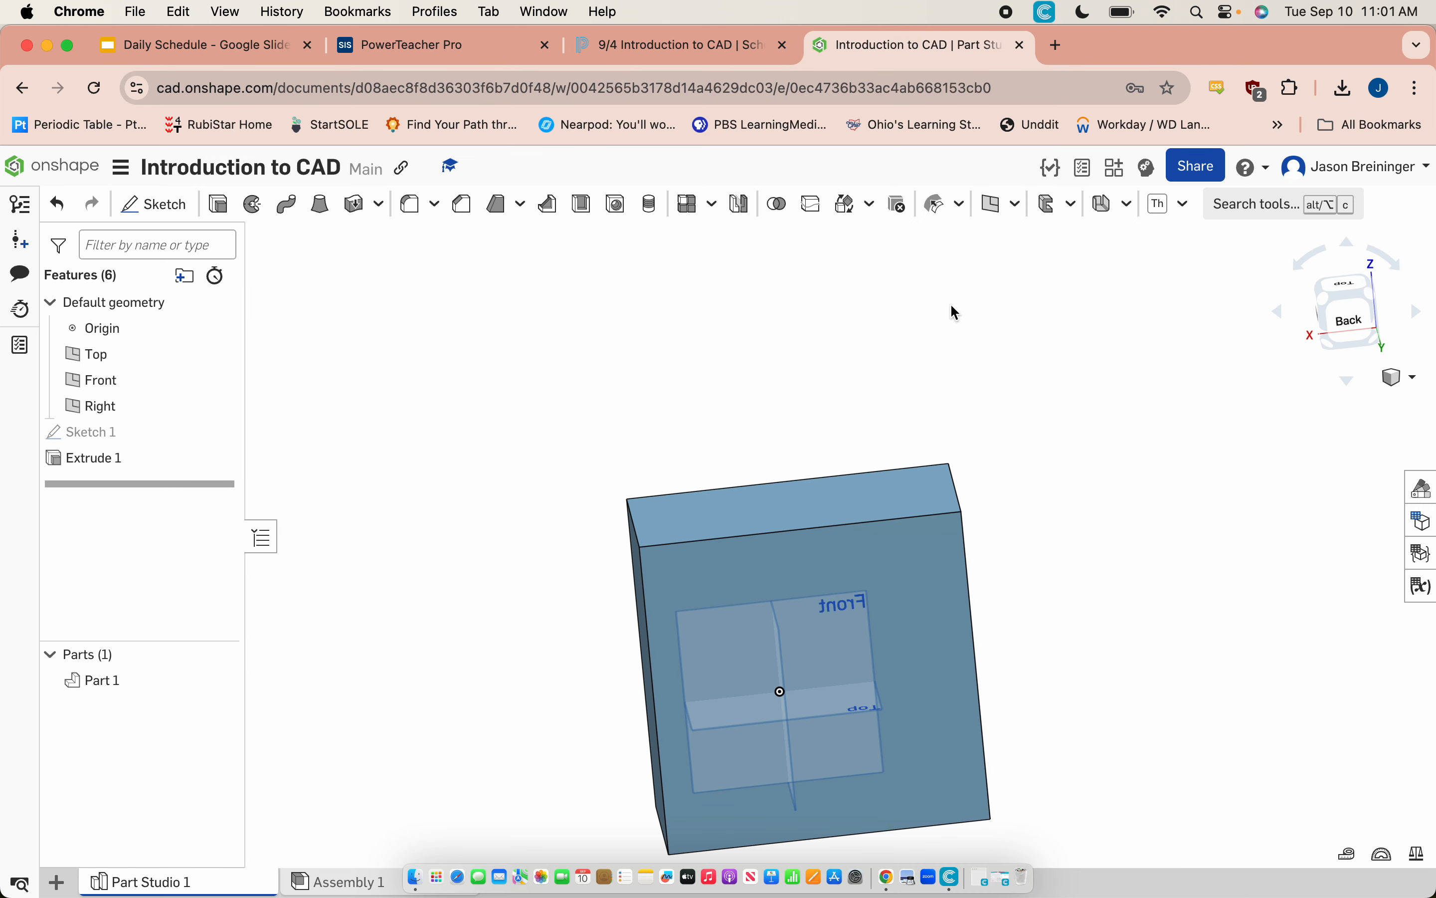